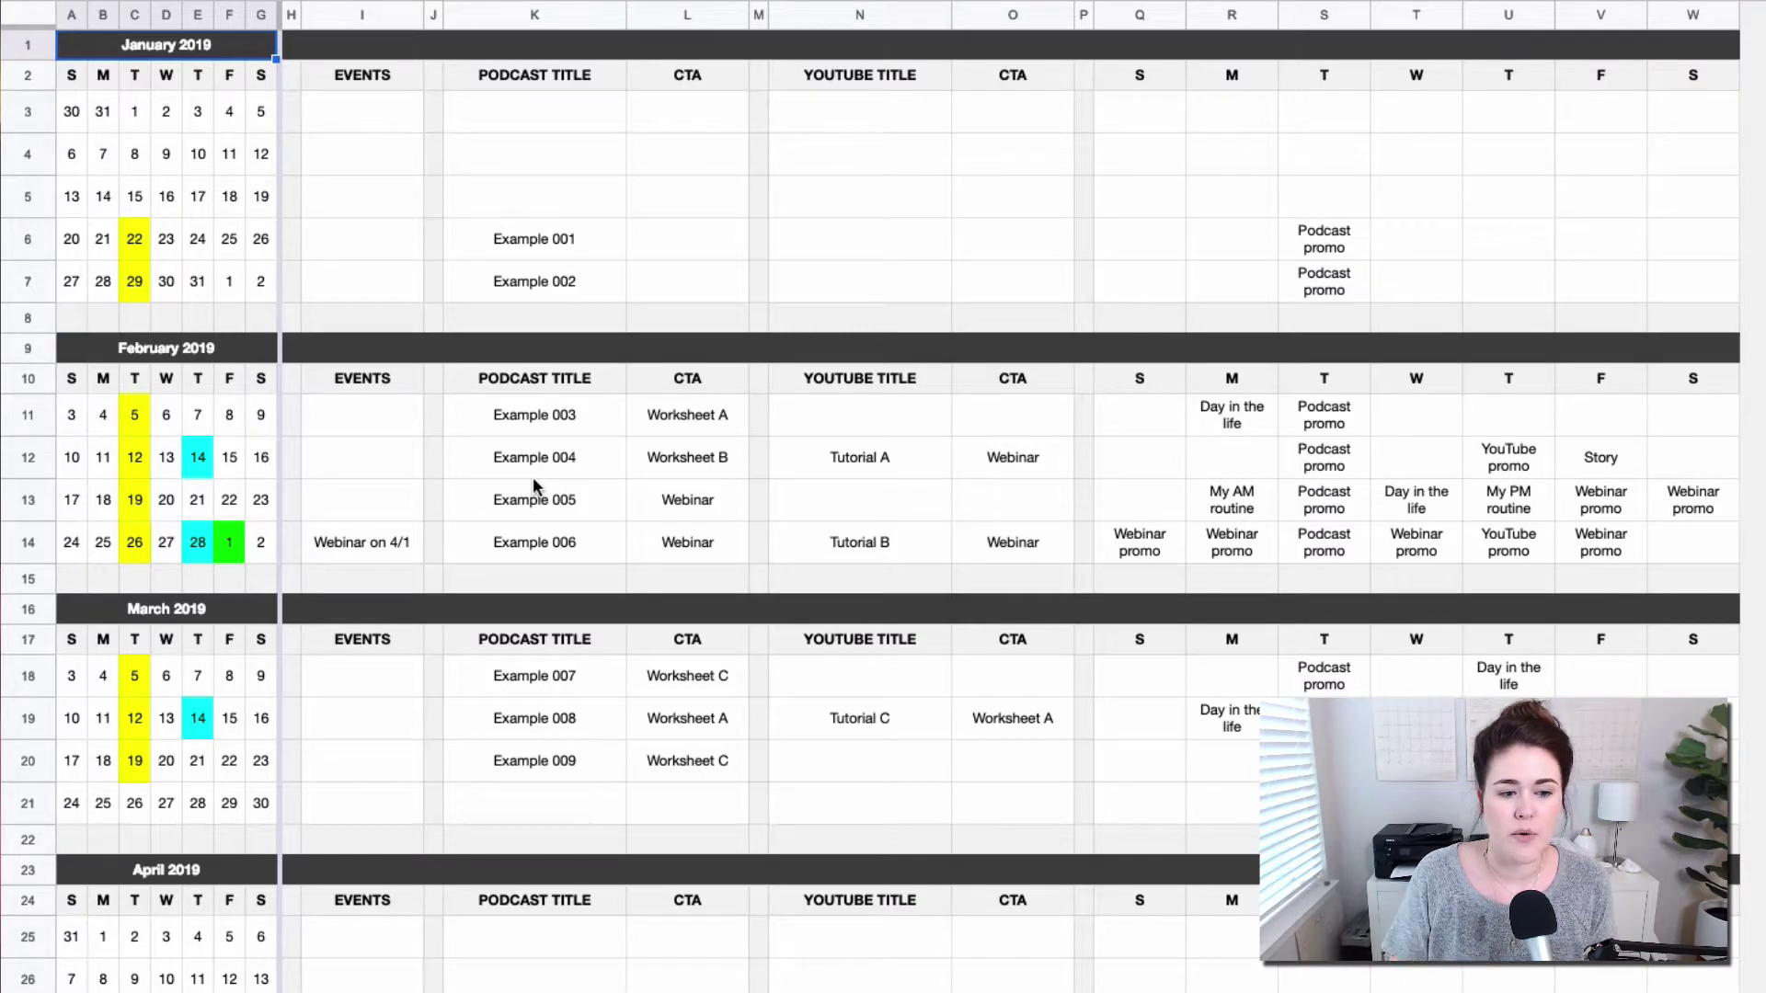
# Step: Try renaming January's PODCAST TITLE header to BLOG TITLE, then undo it
pyautogui.scroll(-10, 268, 708)
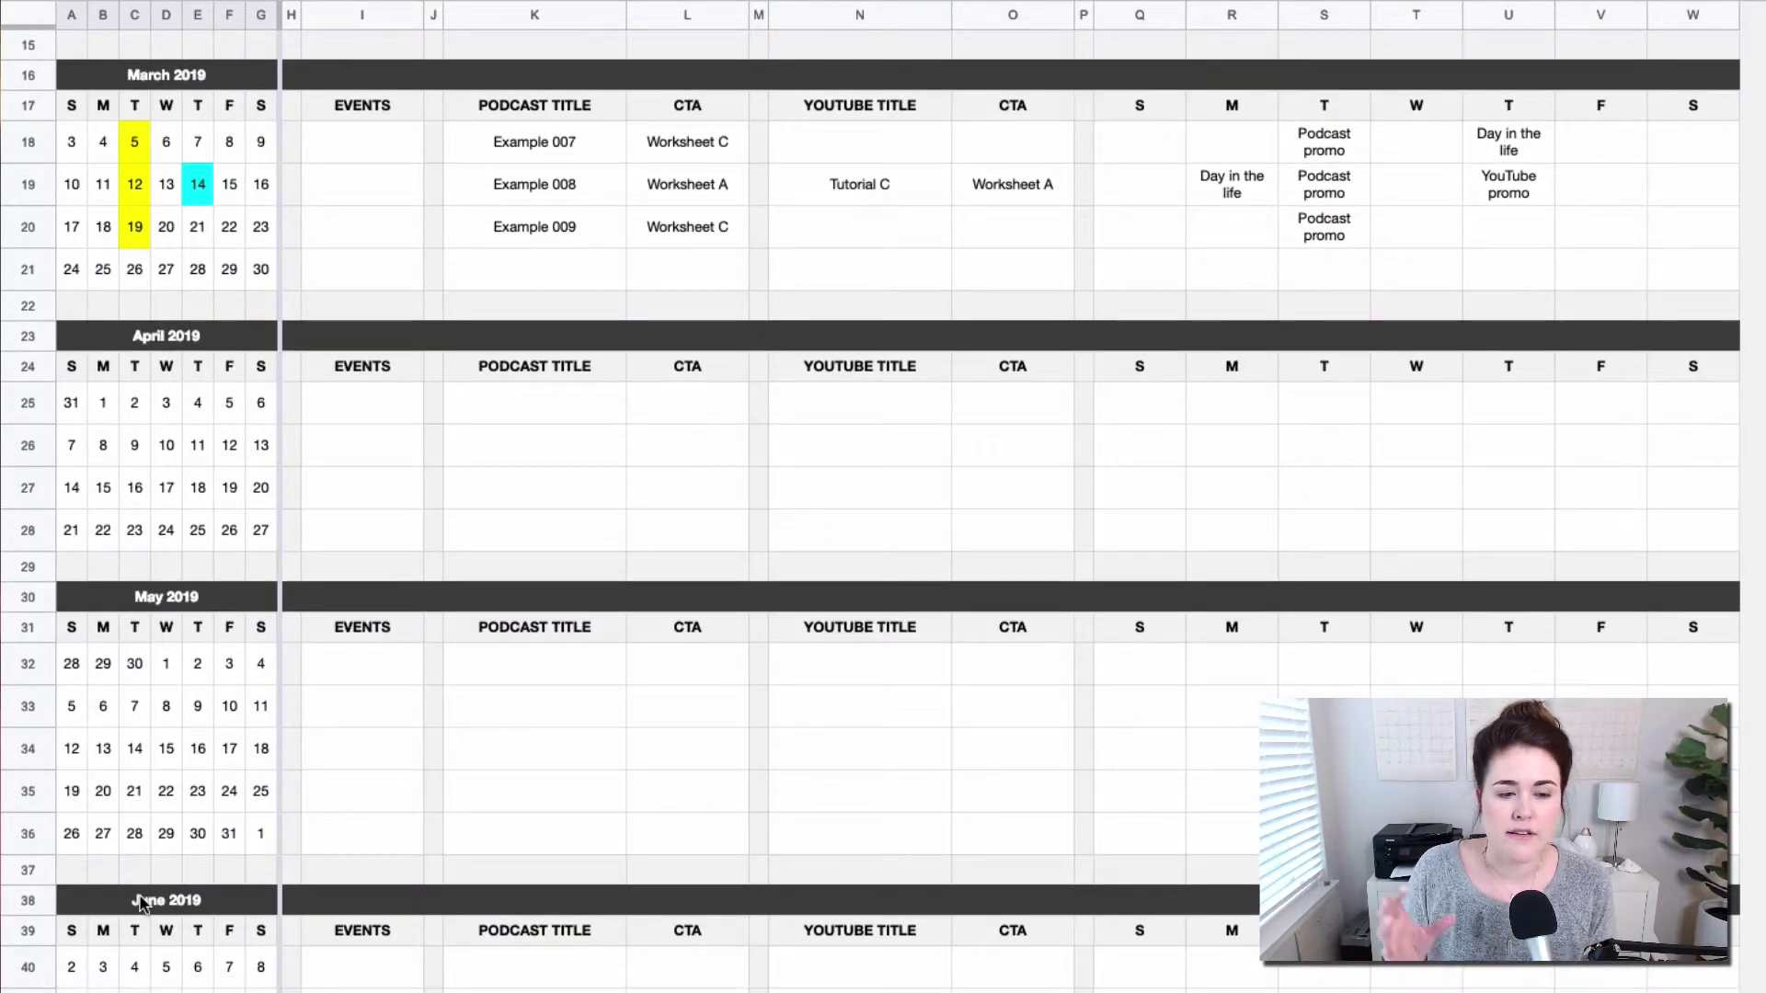
pyautogui.scroll(-15, 141, 903)
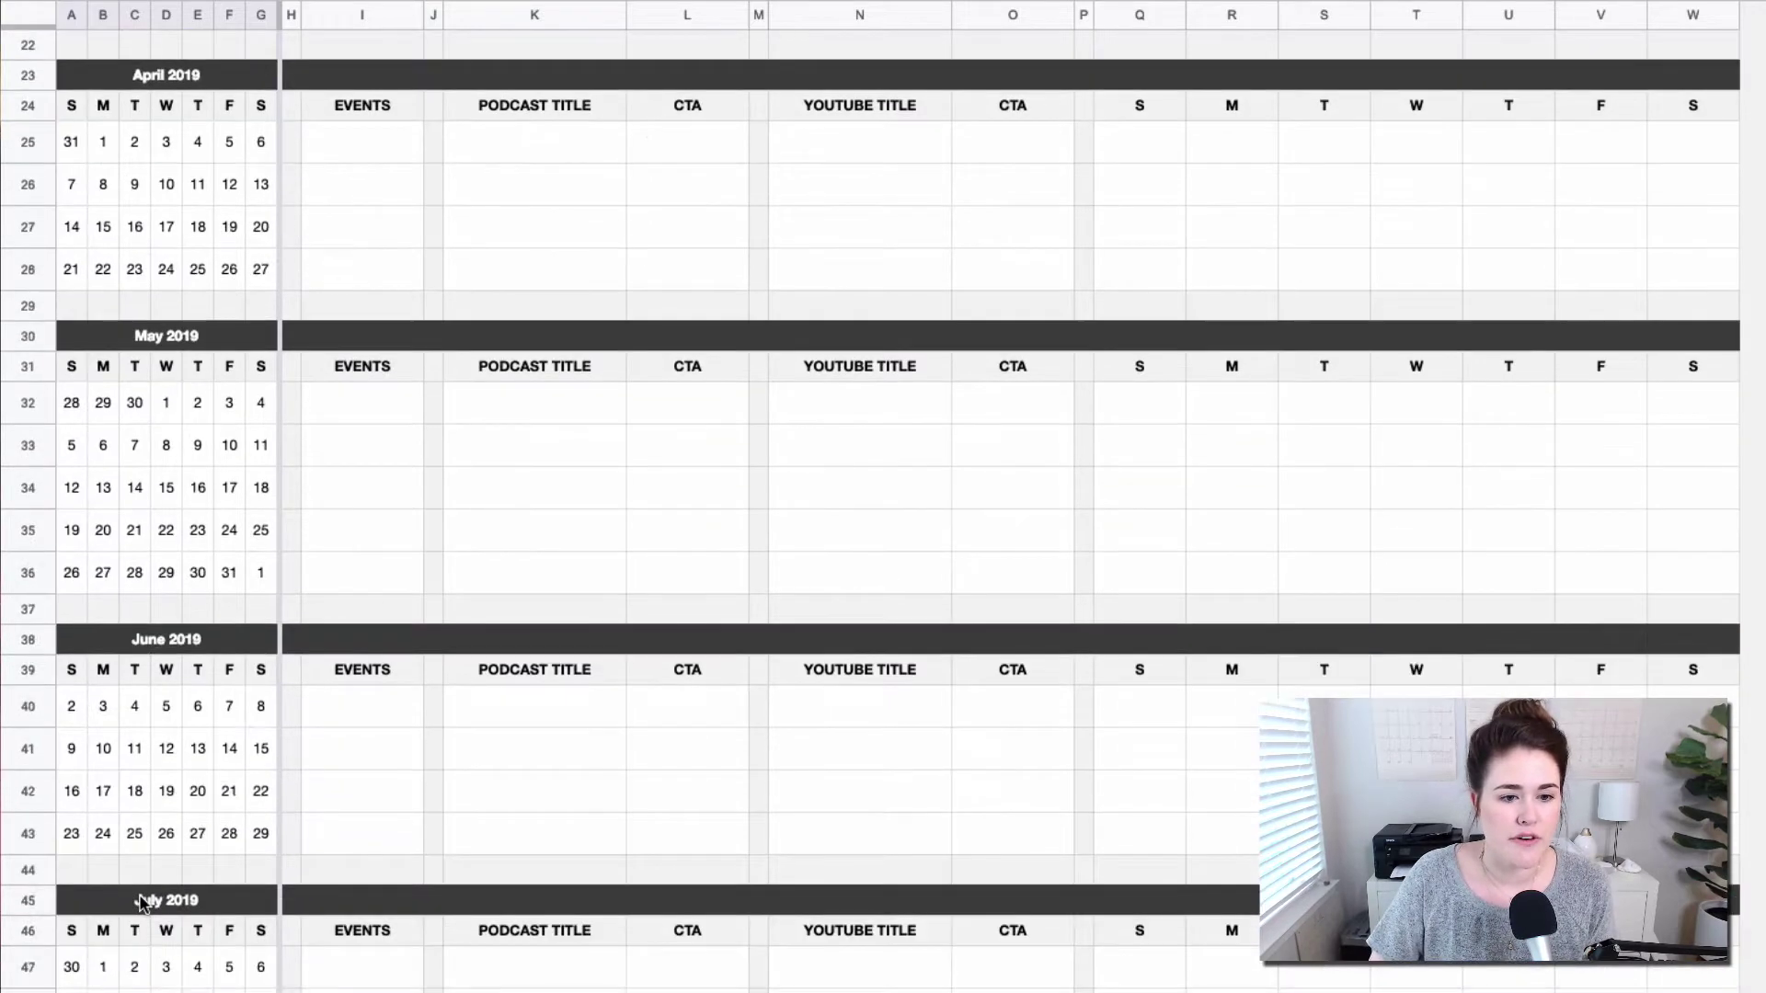
pyautogui.scroll(-5, 140, 898)
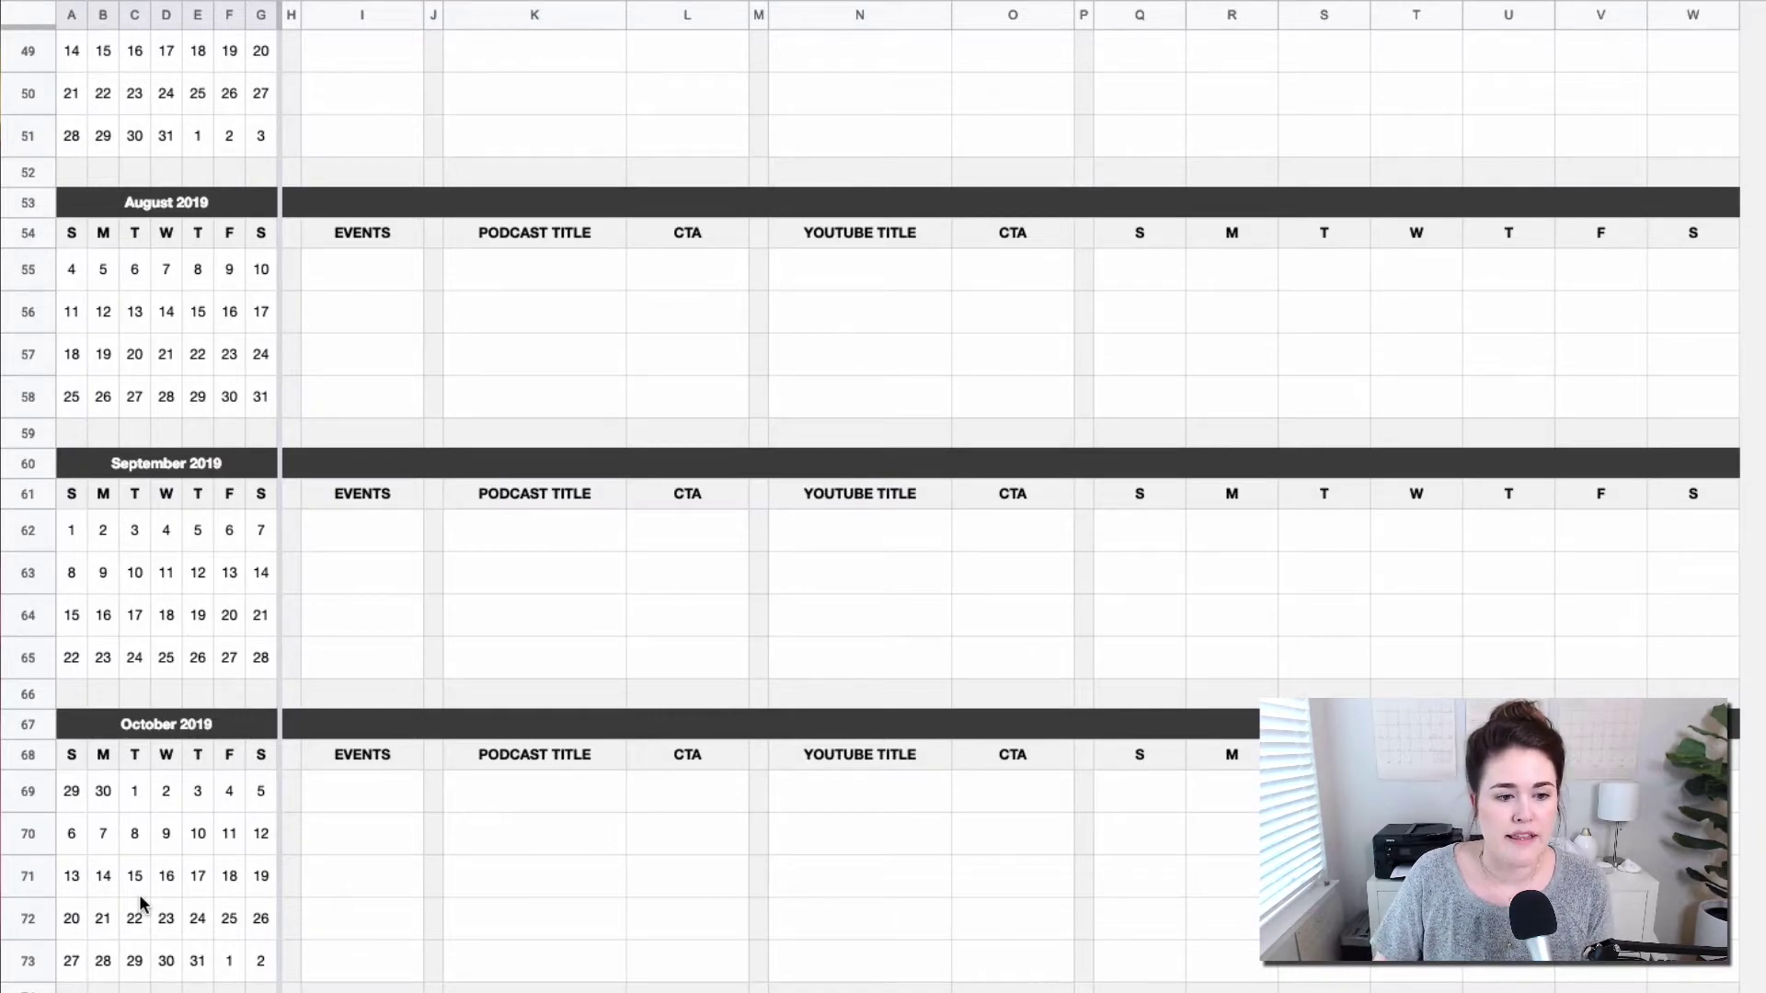
pyautogui.scroll(-8, 140, 897)
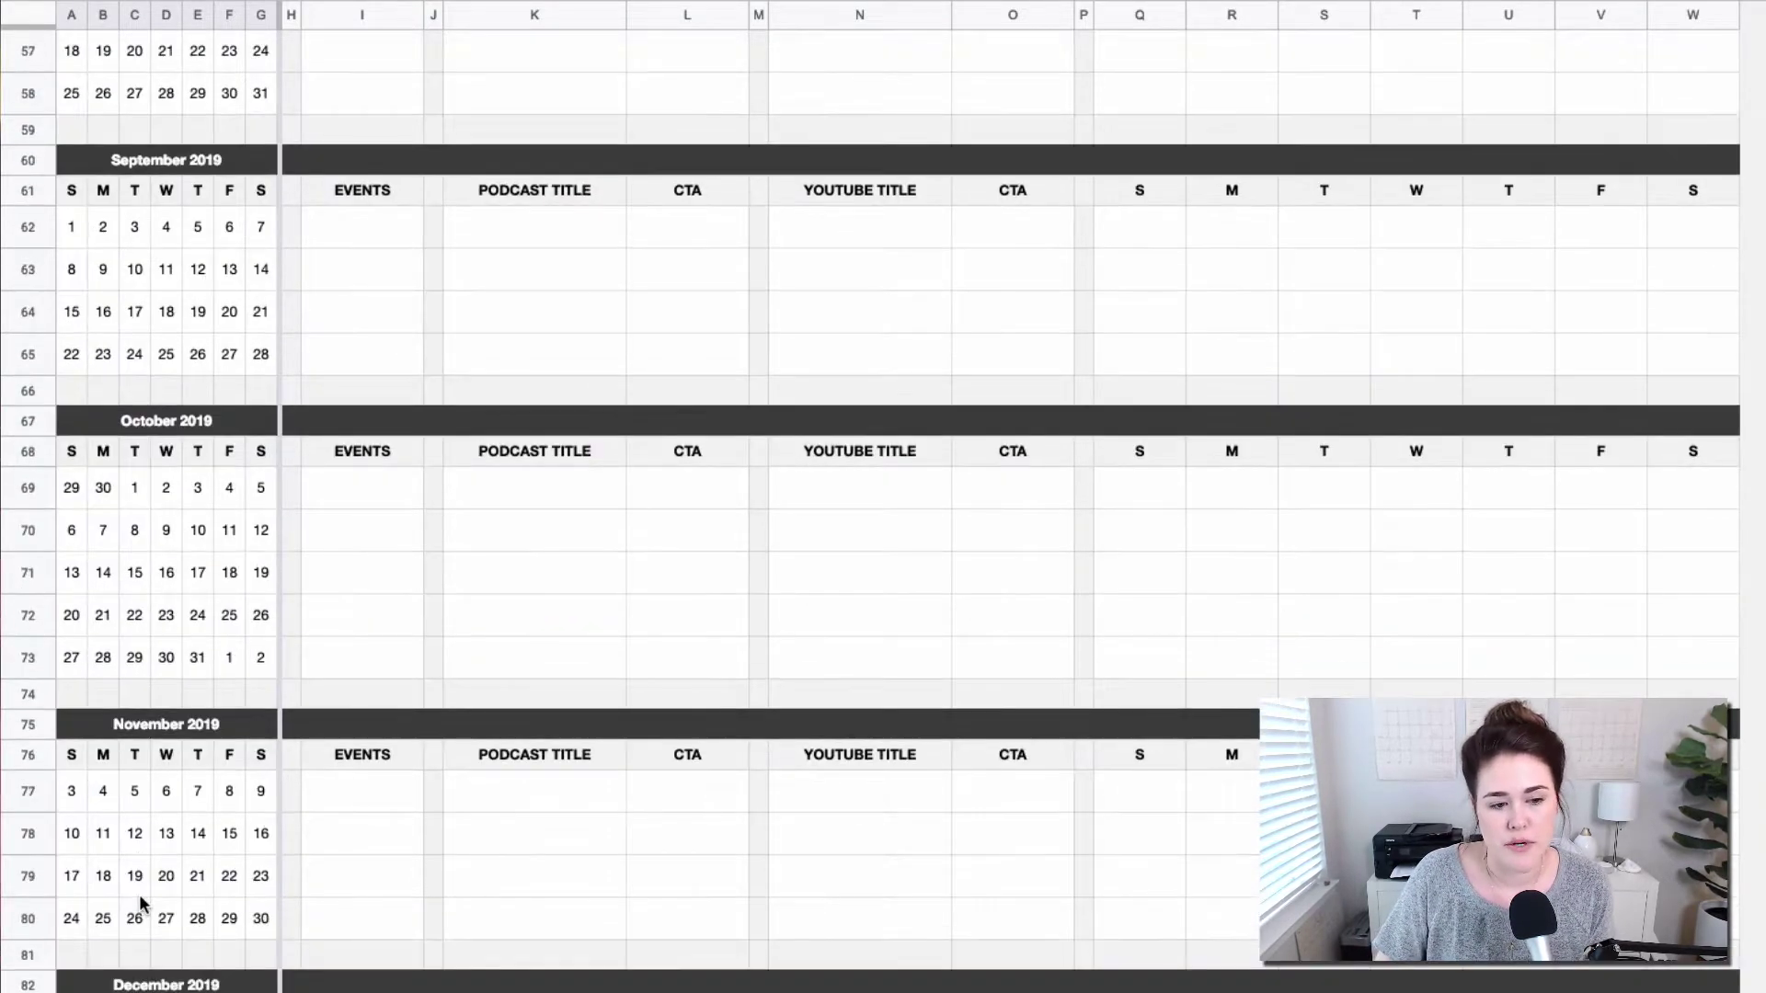
pyautogui.scroll(20, 139, 894)
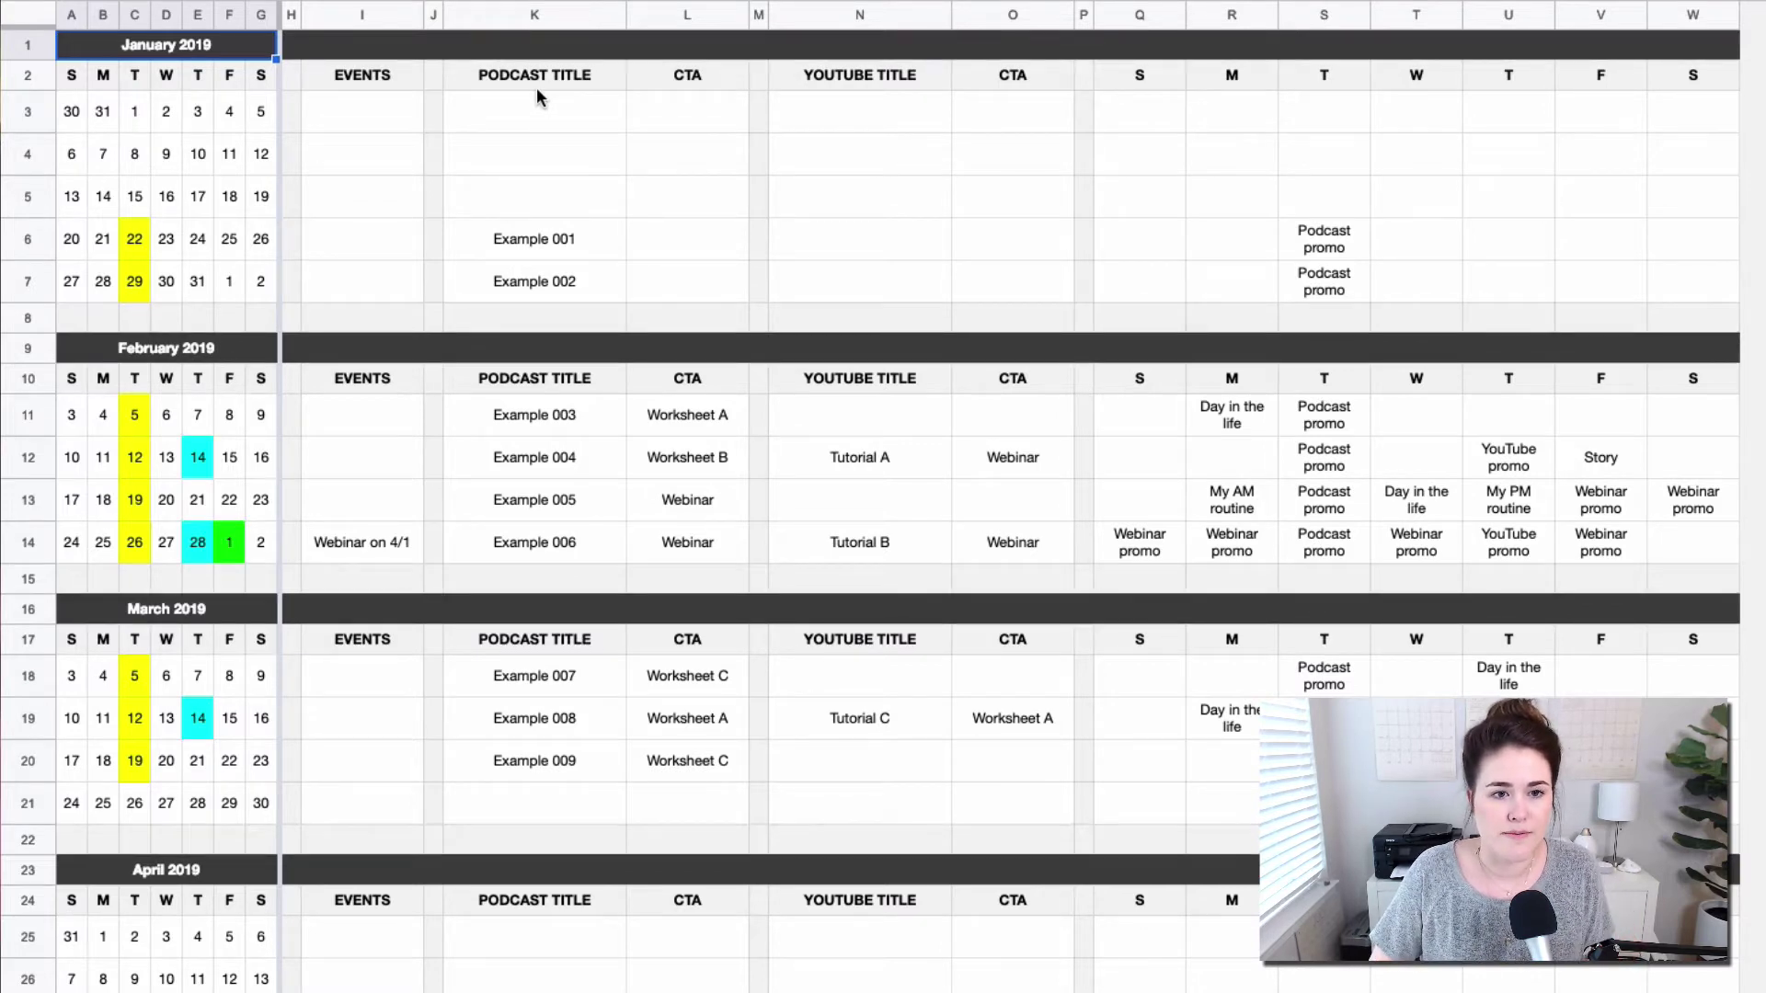
pyautogui.click(536, 81)
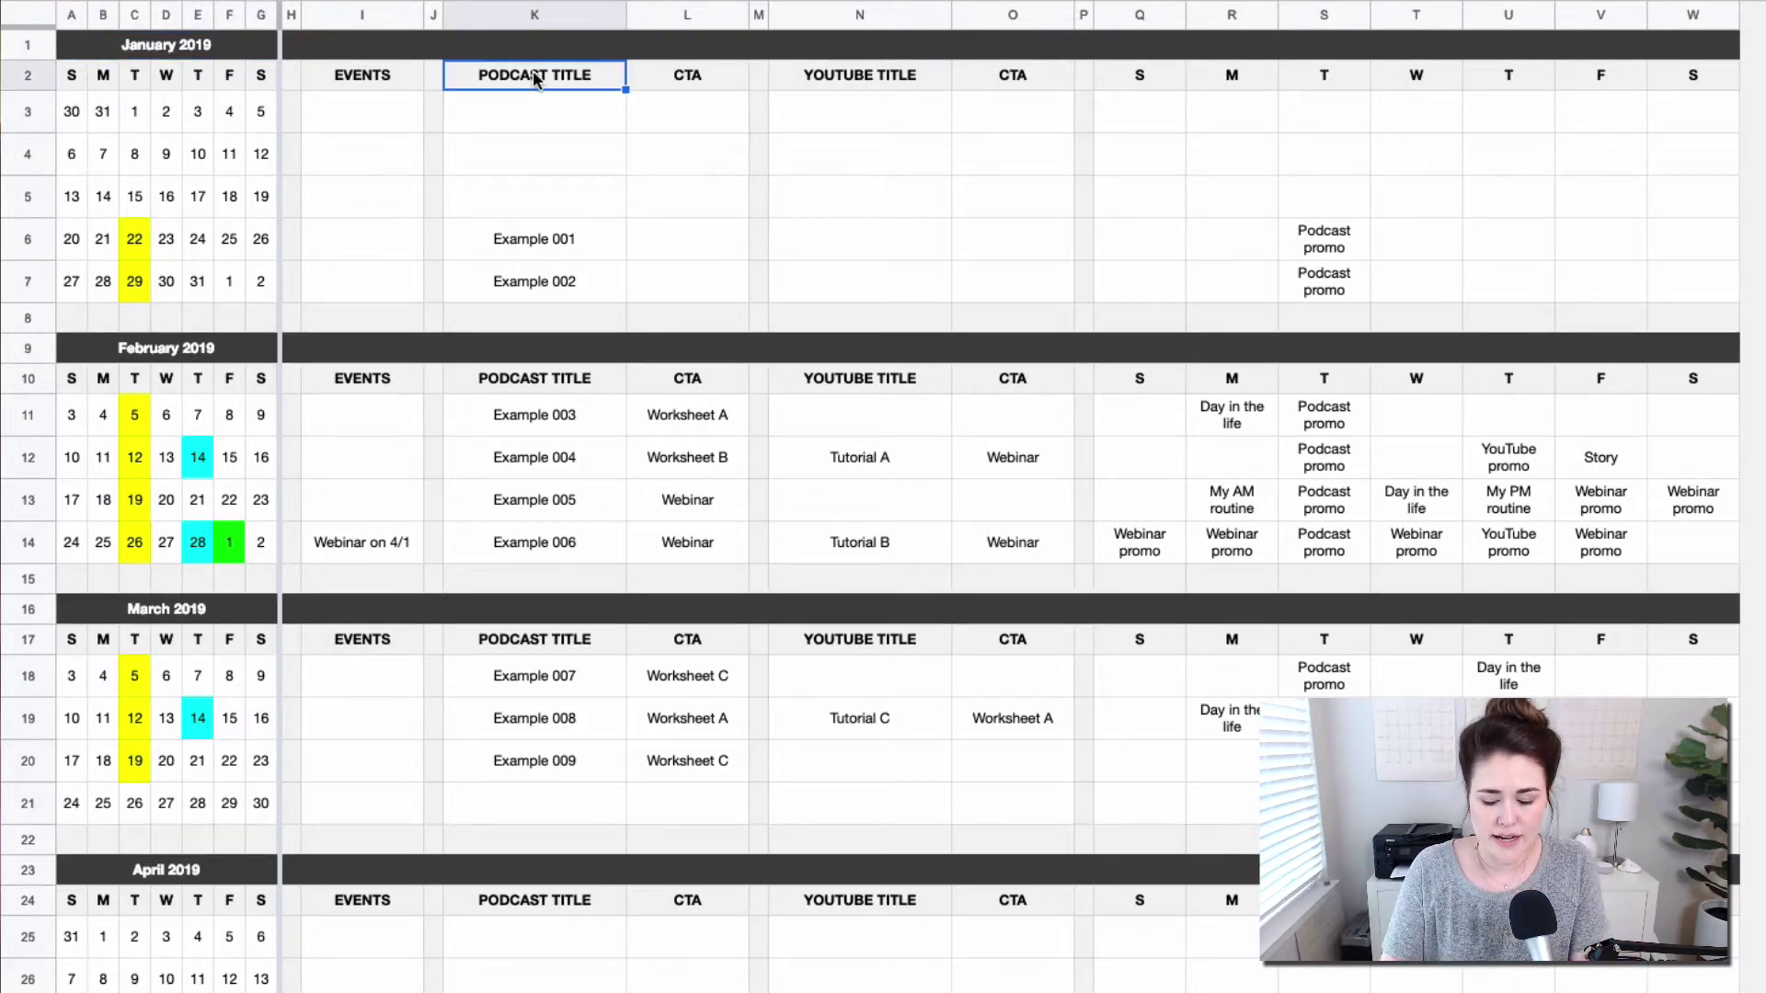
pyautogui.write('BLOG TITLE')
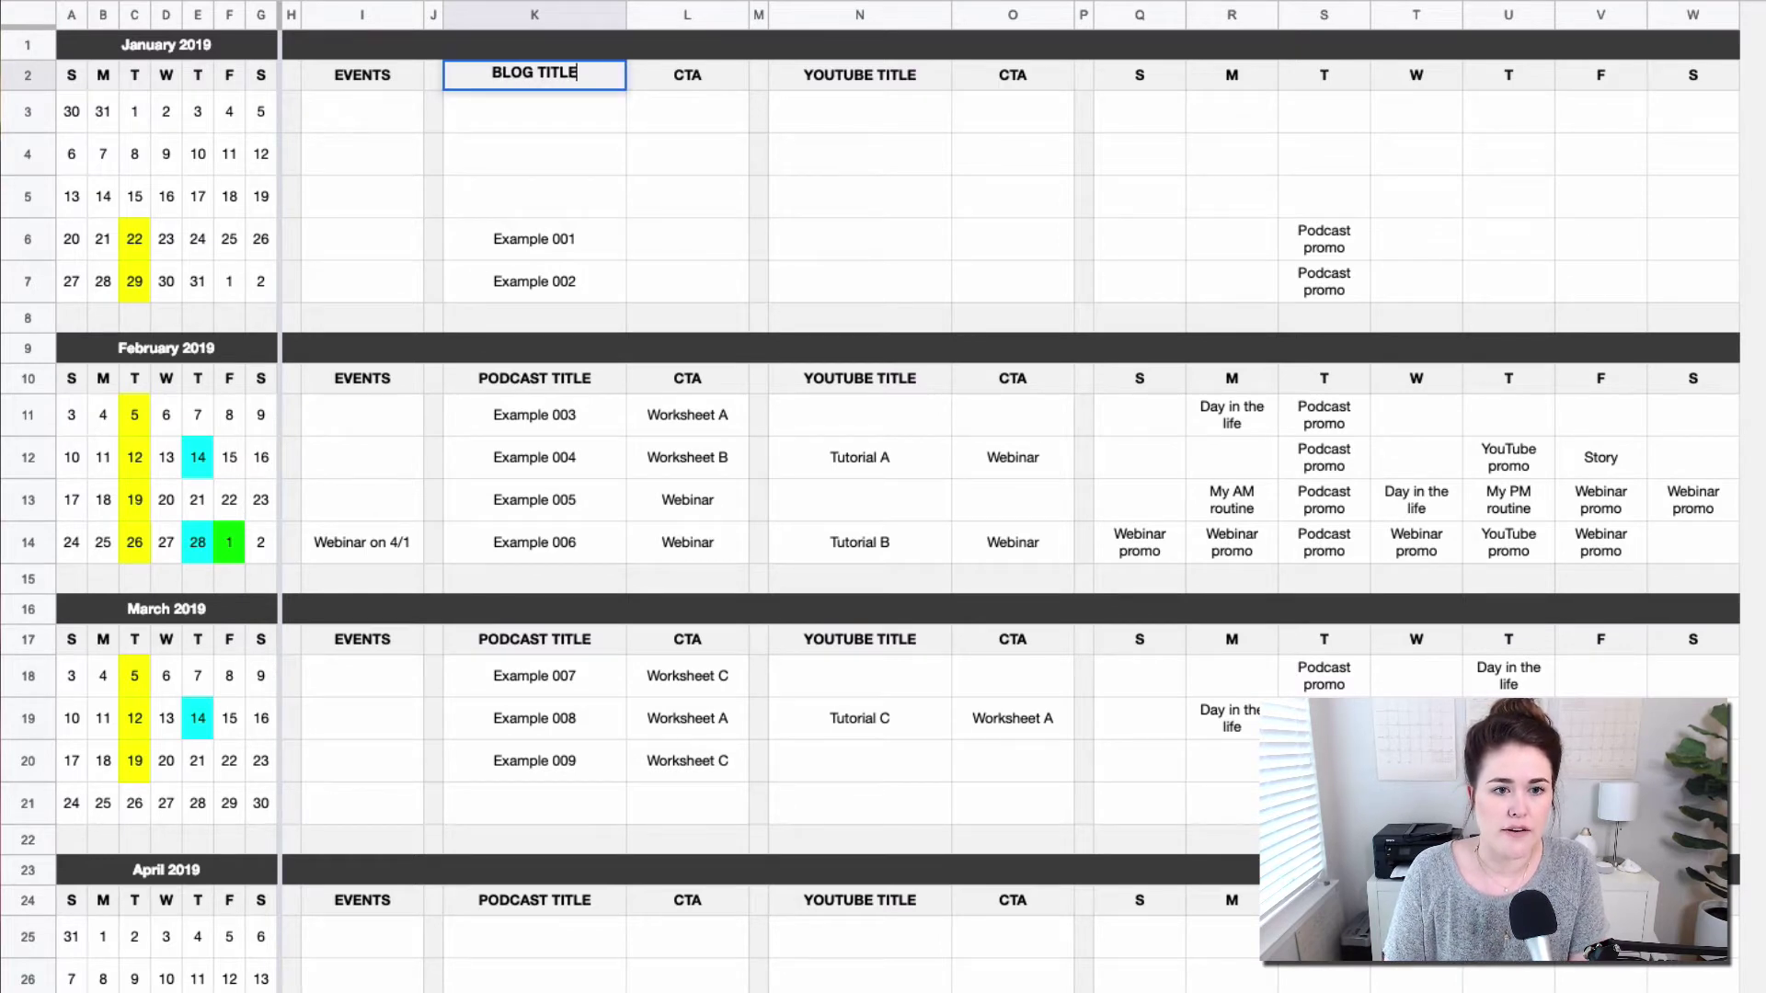
pyautogui.press('Return')
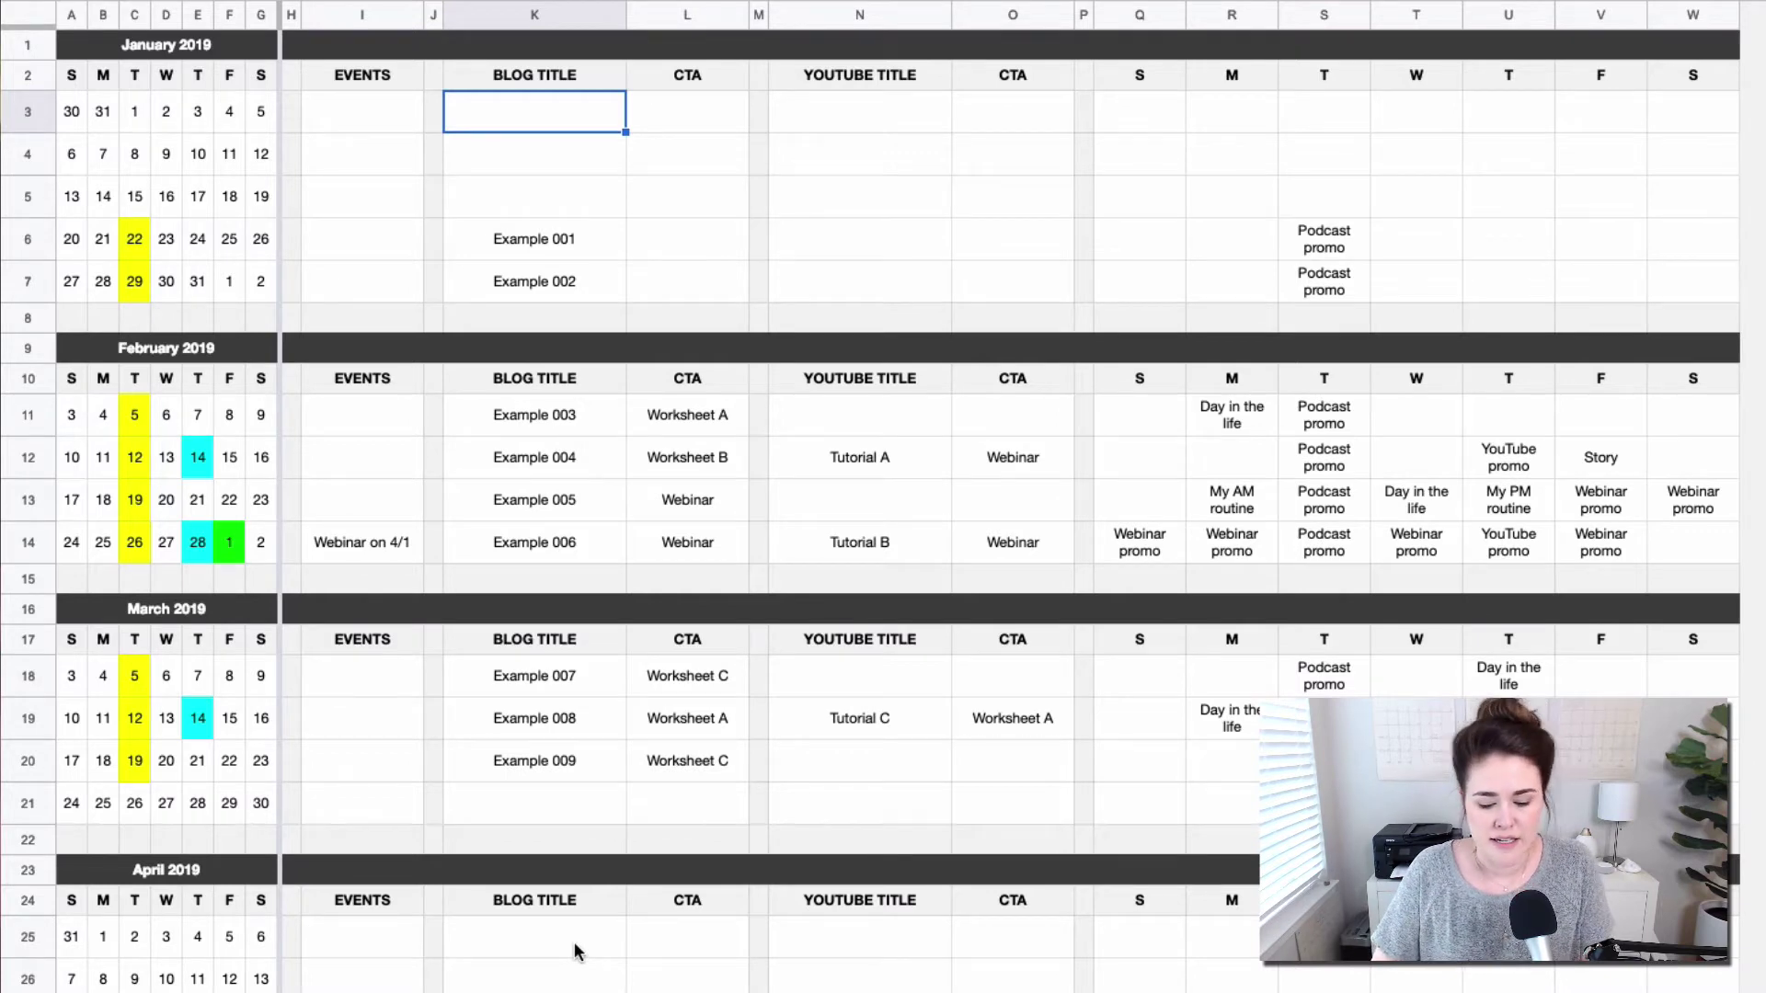
pyautogui.hotkey('ctrl', 'z')
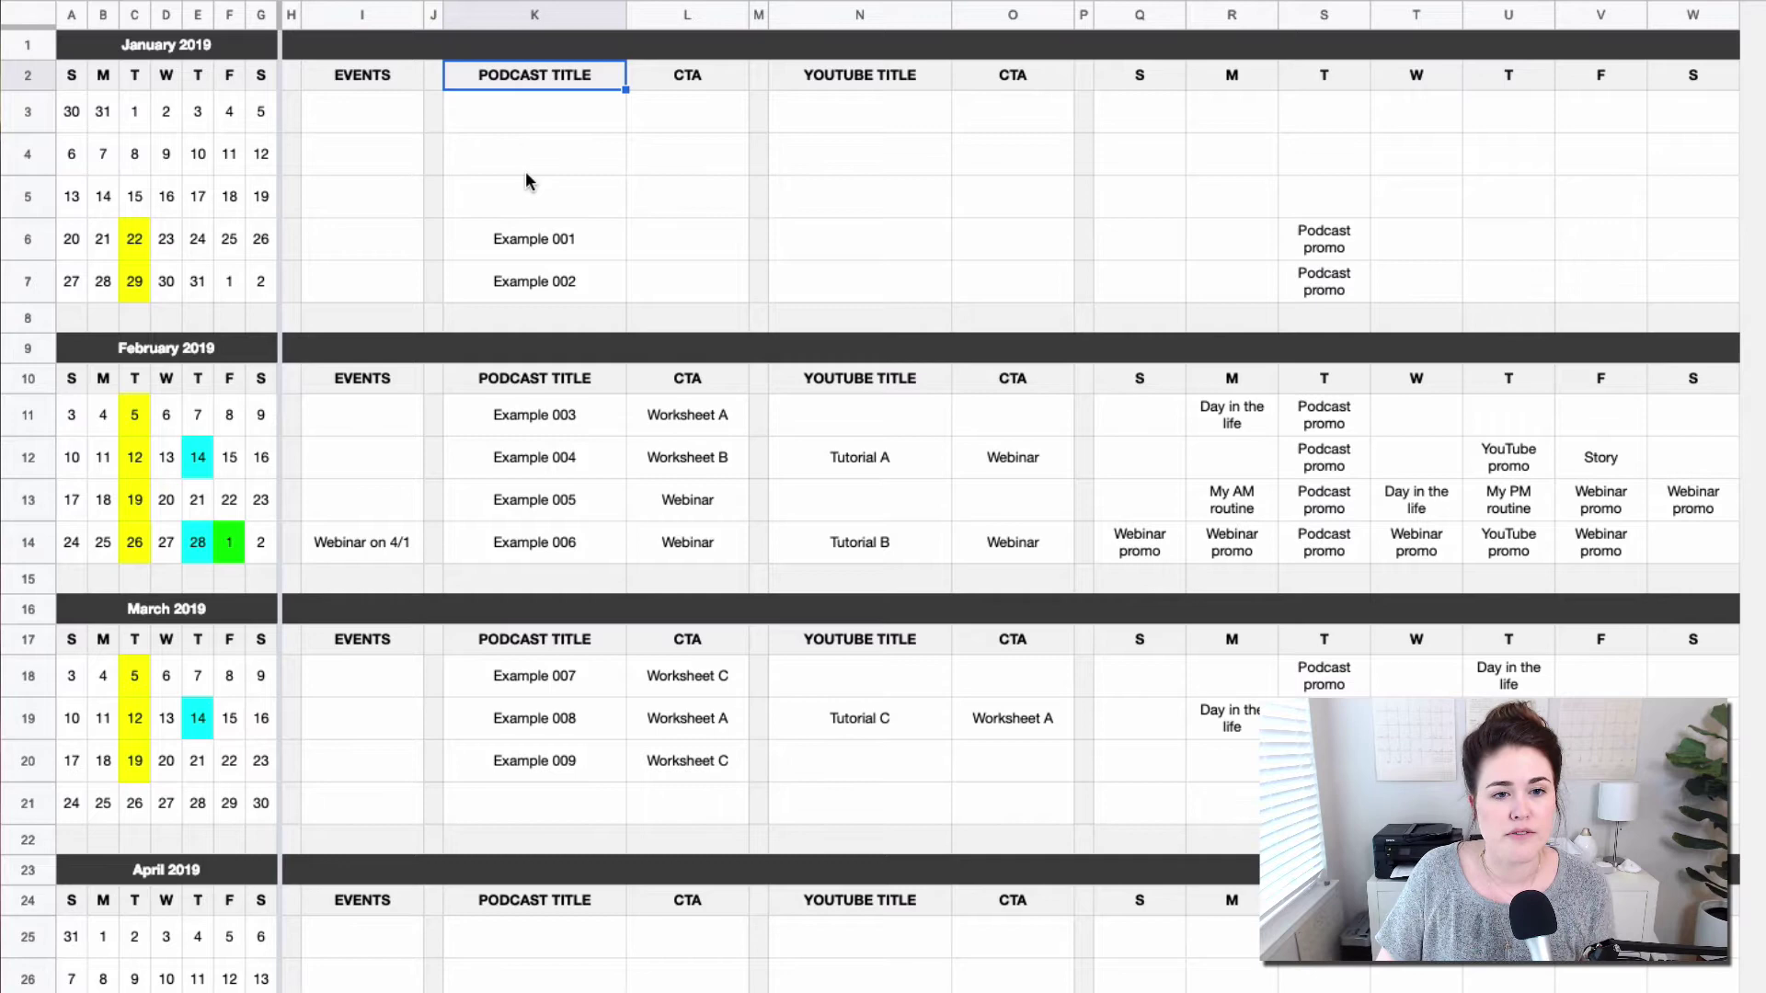
# Step: Inspect the January CTA and YOUTUBE TITLE headers and February's color-coded dates and podcast titles
pyautogui.click(695, 128)
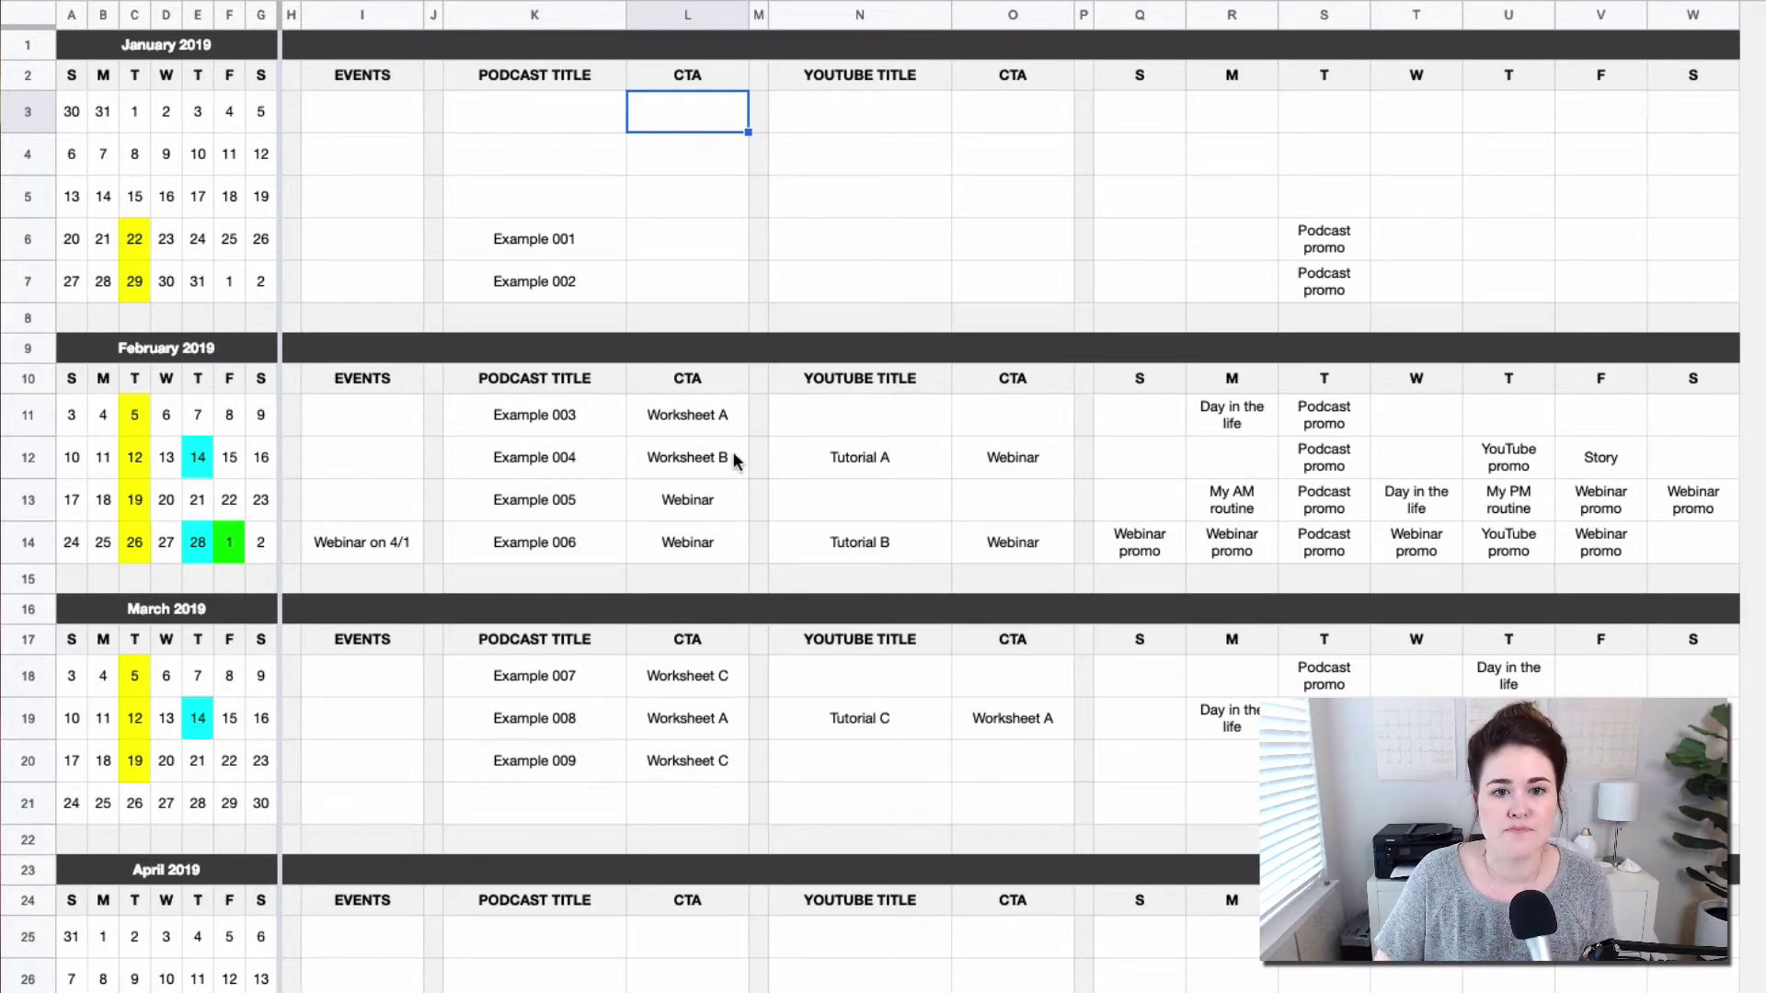
pyautogui.moveTo(885, 81); pyautogui.dragTo(1024, 85)
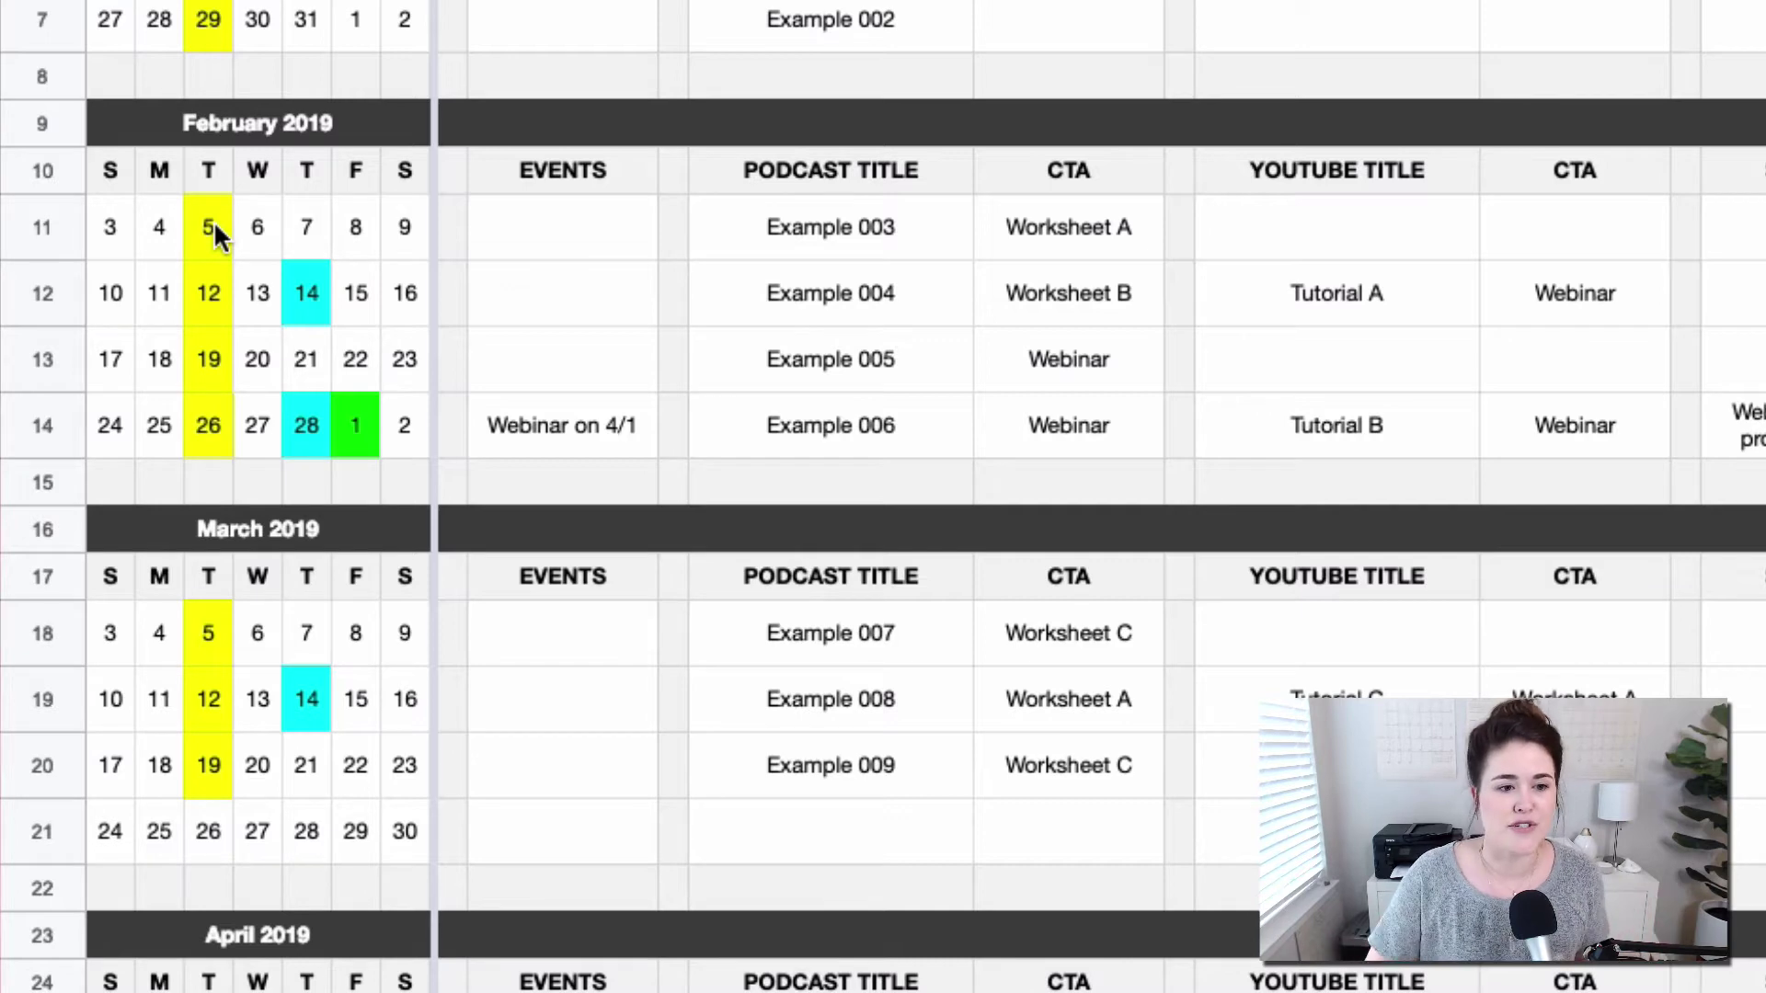
pyautogui.moveTo(214, 221); pyautogui.dragTo(218, 405)
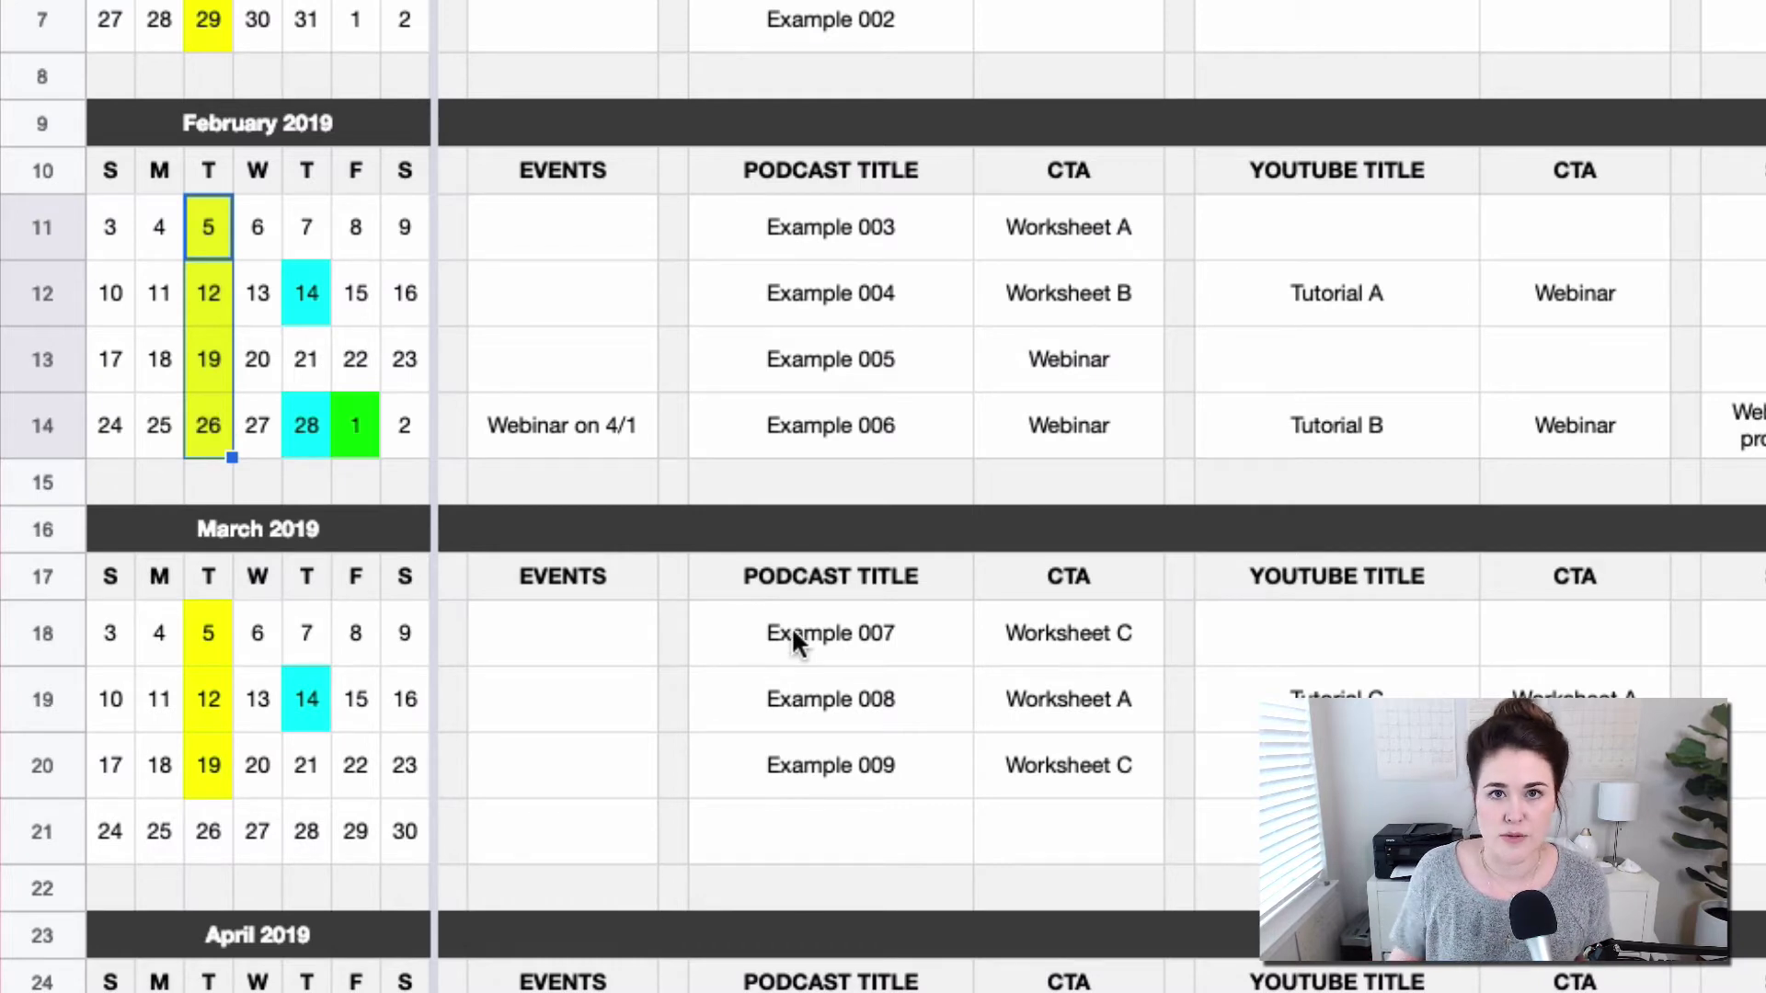
pyautogui.click(338, 313)
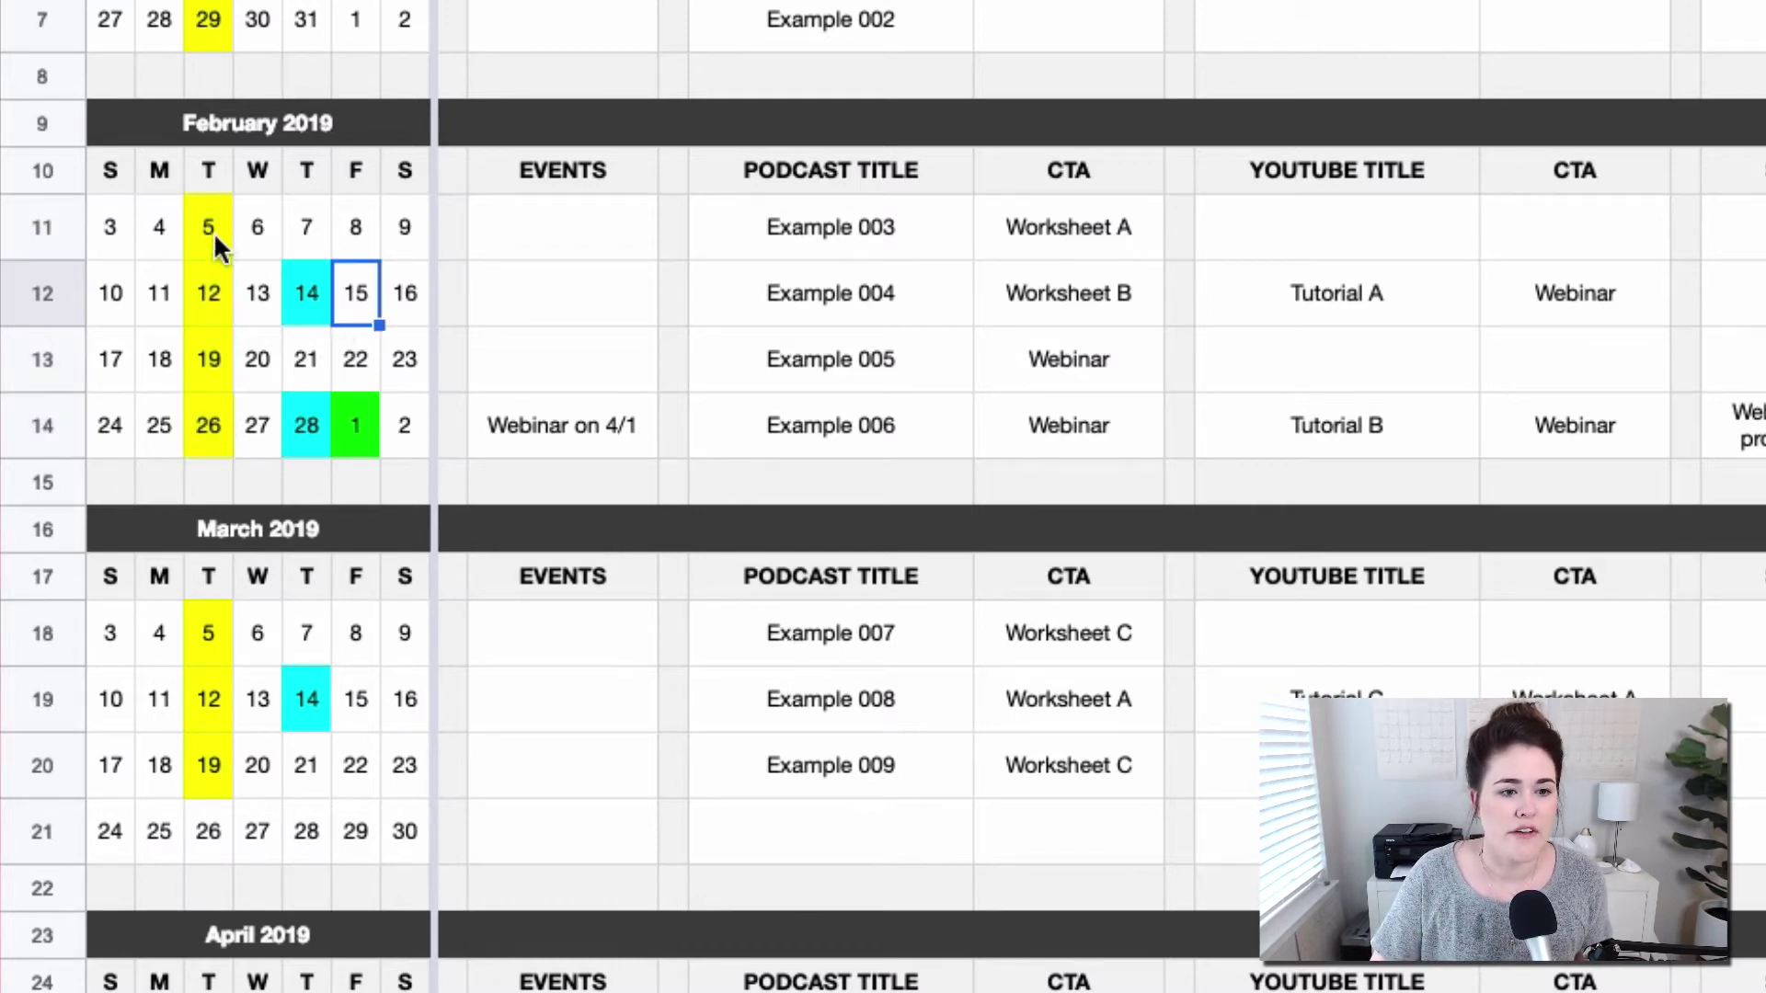
pyautogui.moveTo(213, 232); pyautogui.dragTo(222, 403)
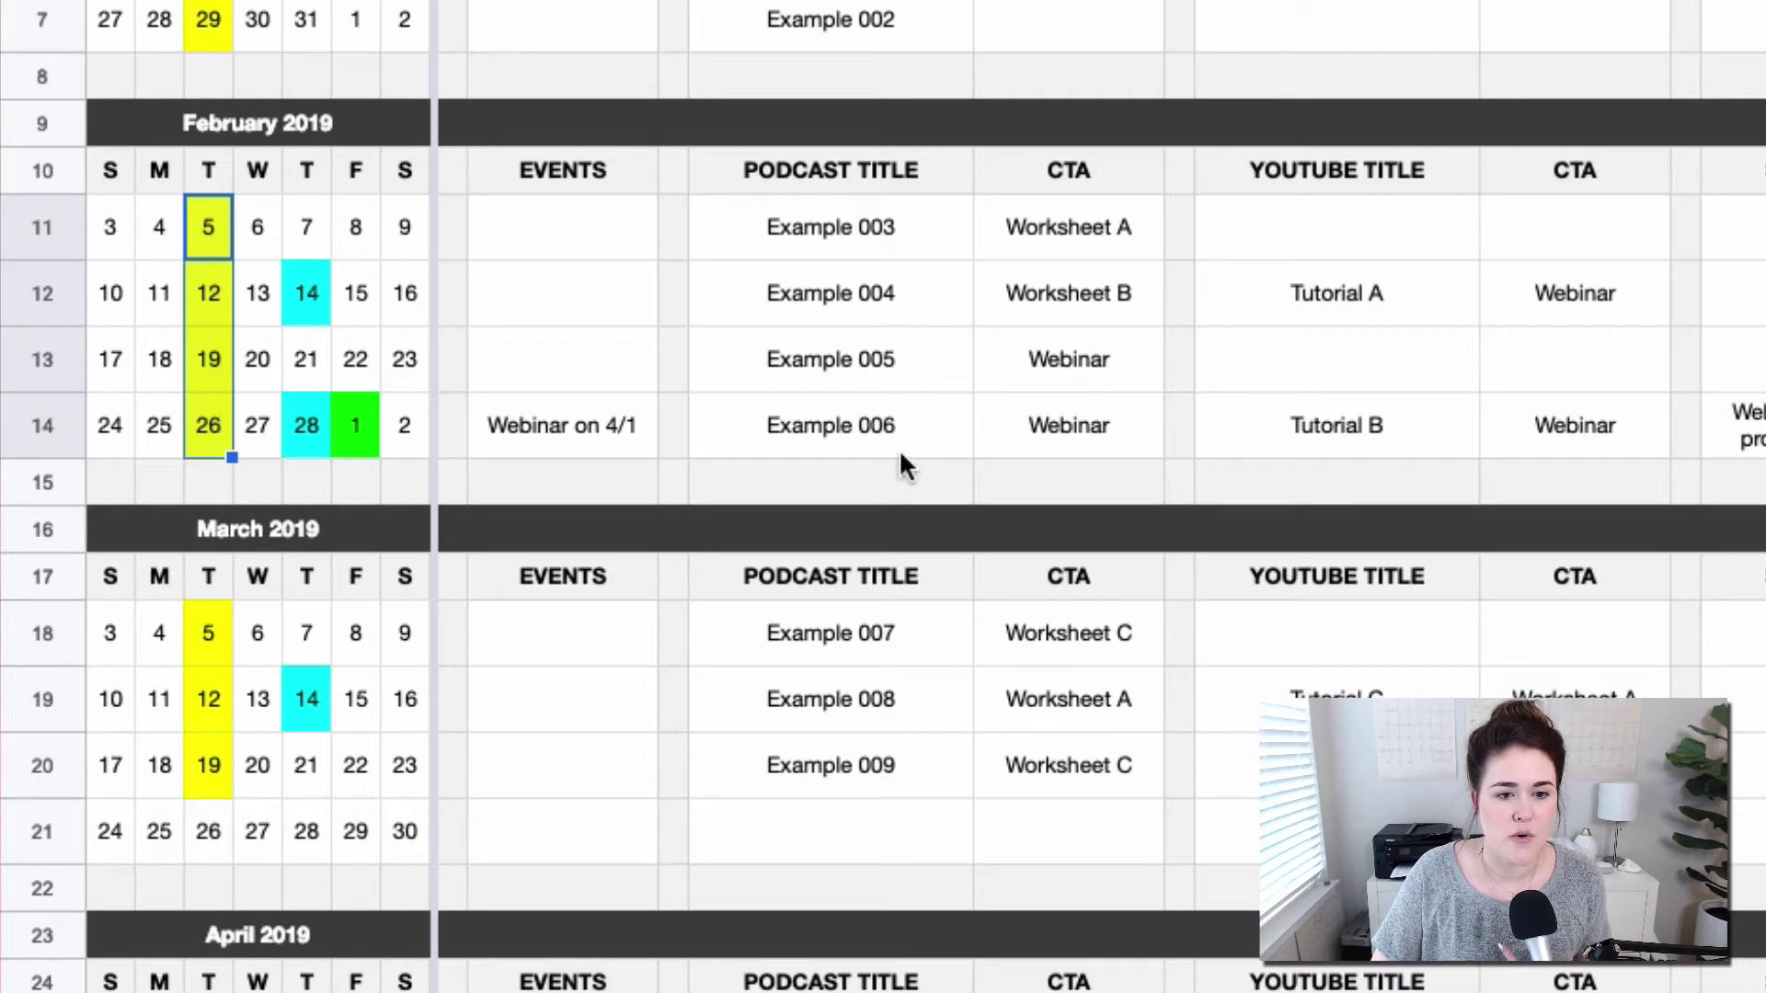
pyautogui.click(217, 247)
pyautogui.click(904, 254)
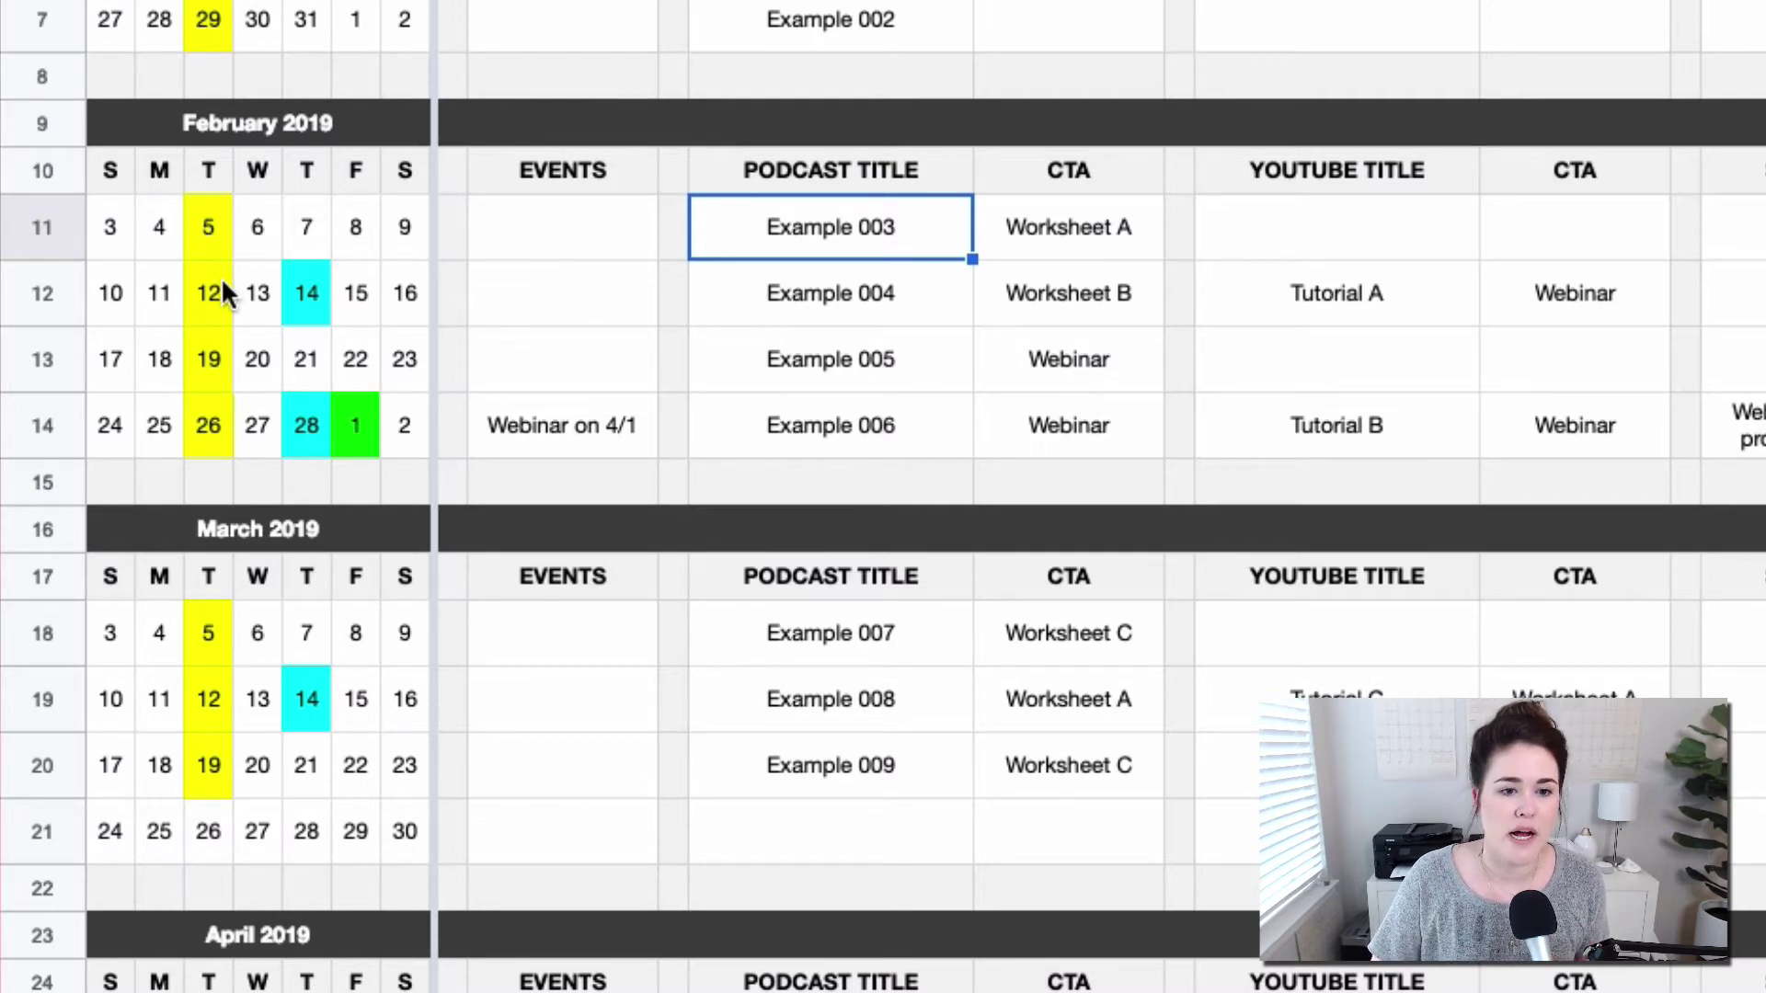
pyautogui.click(310, 299)
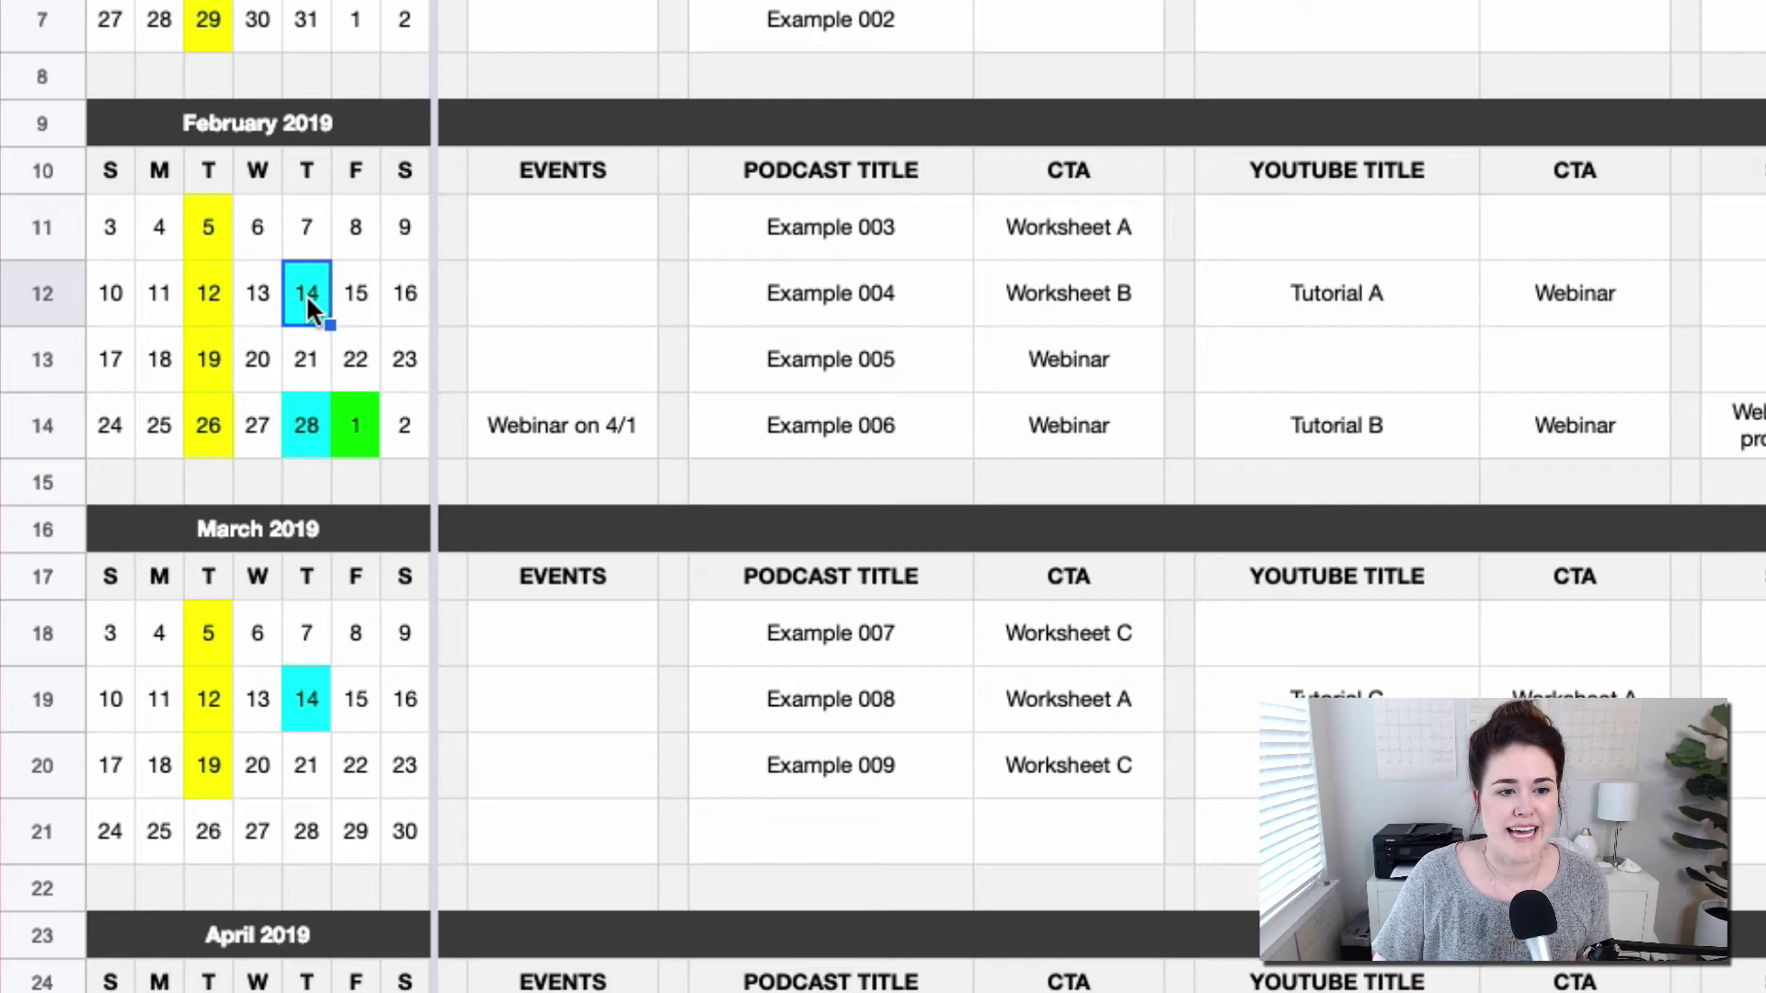
# Step: Review February's Webinar on 4/1 event, content titles and their Worksheet A and Webinar CTAs
pyautogui.click(1361, 322)
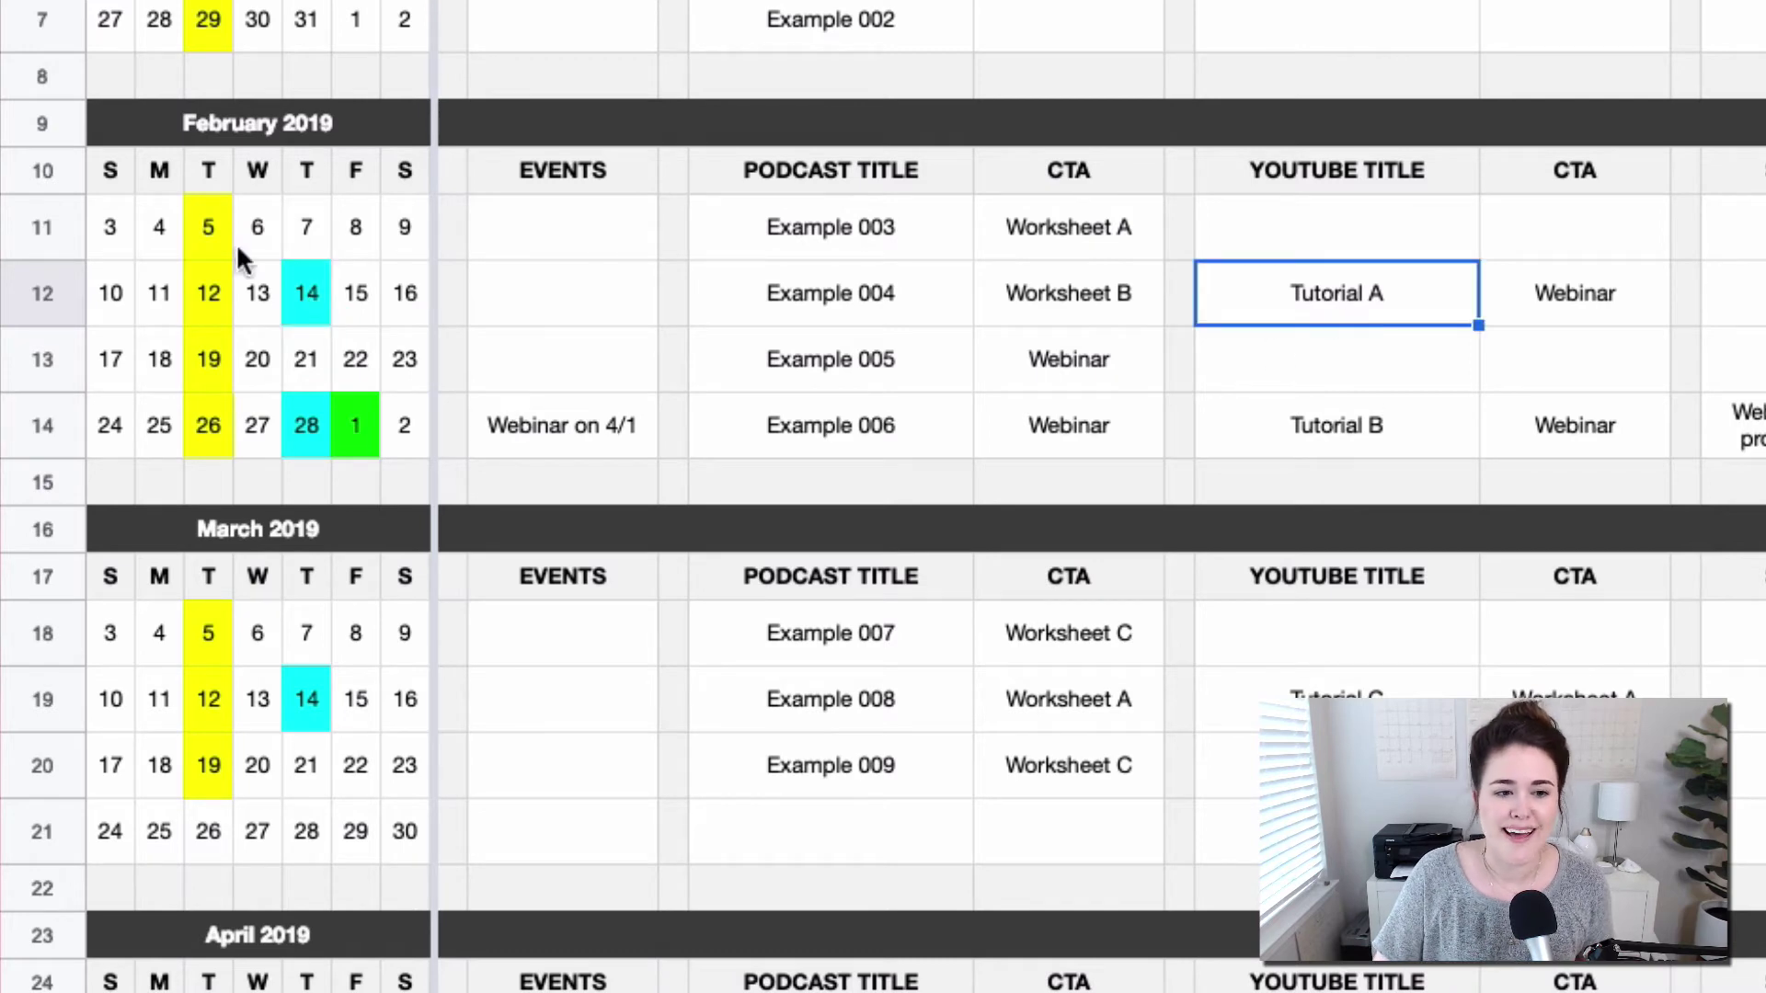
pyautogui.click(327, 294)
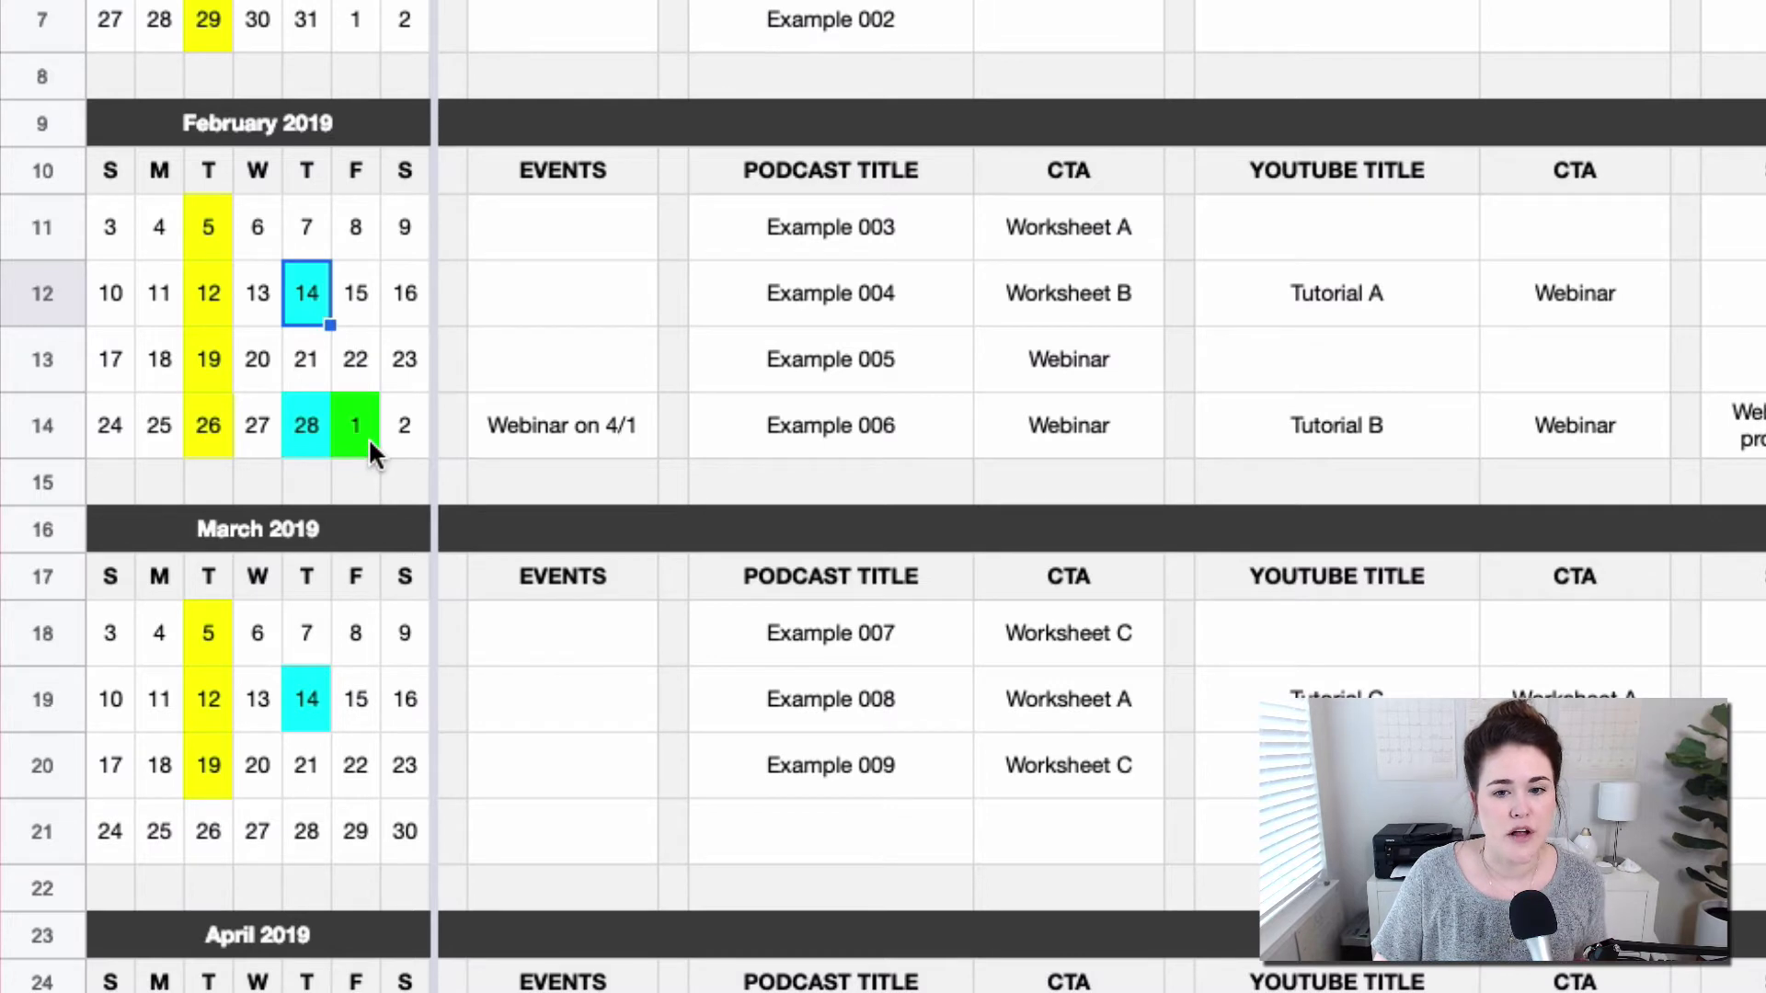
pyautogui.click(600, 439)
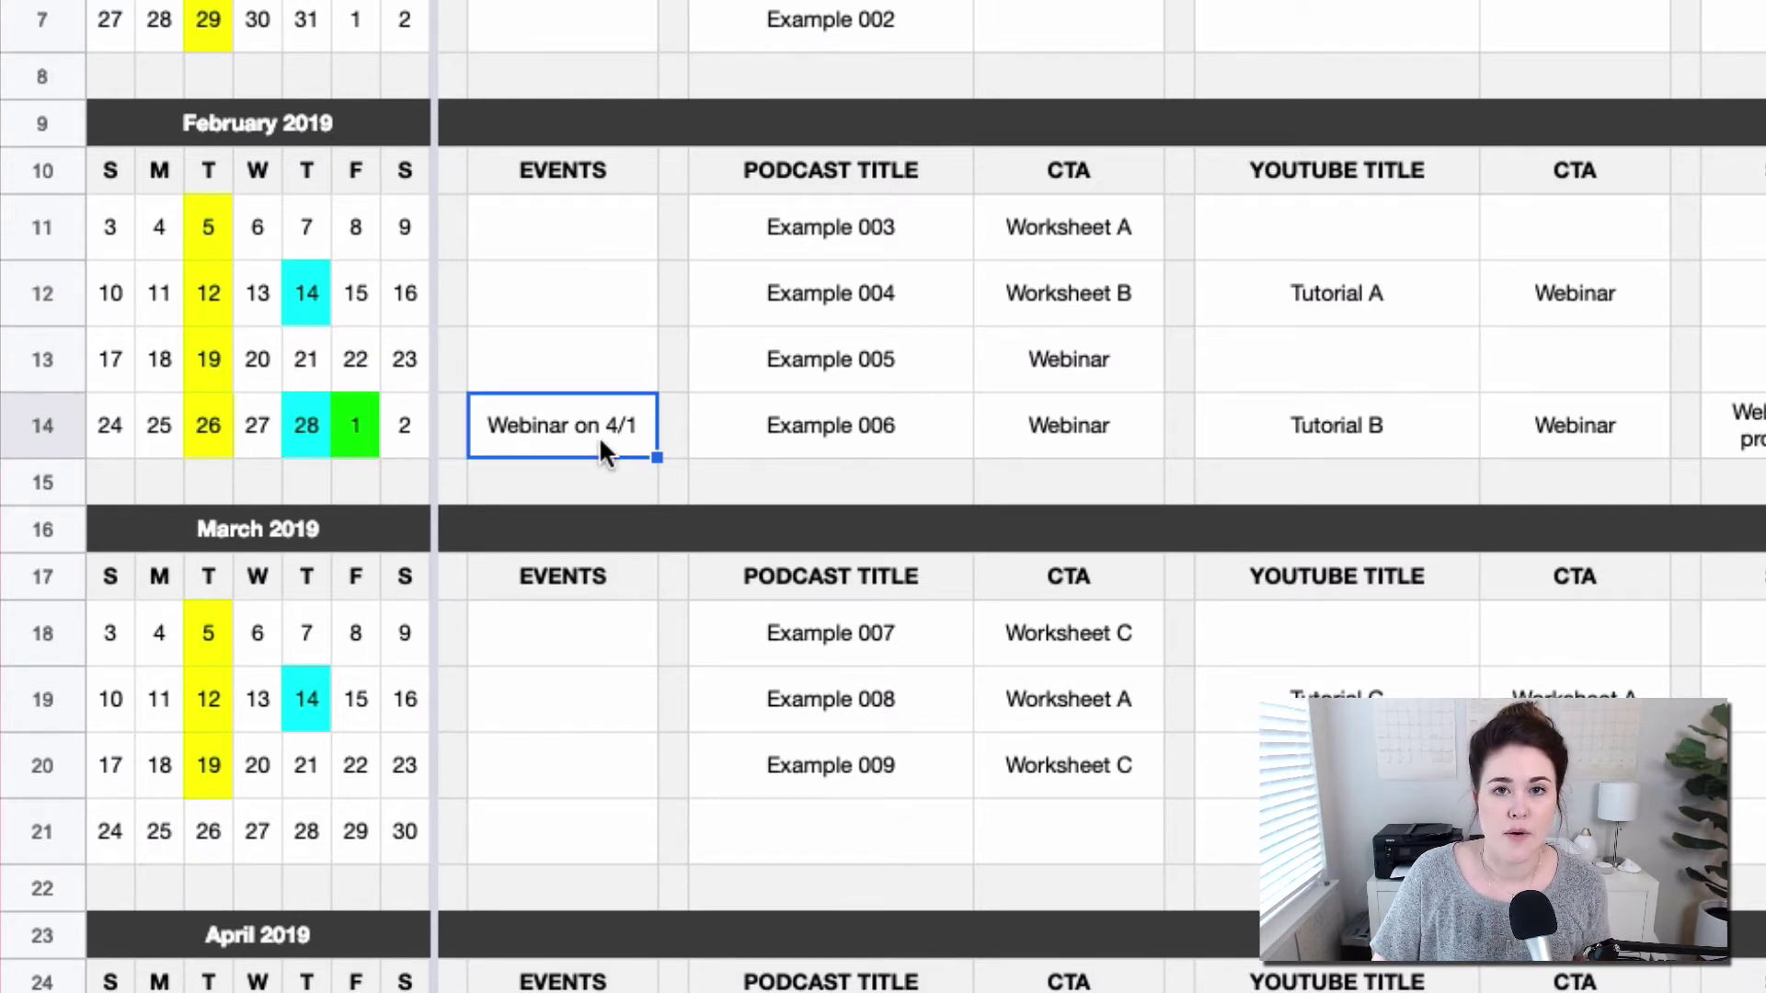
pyautogui.click(361, 448)
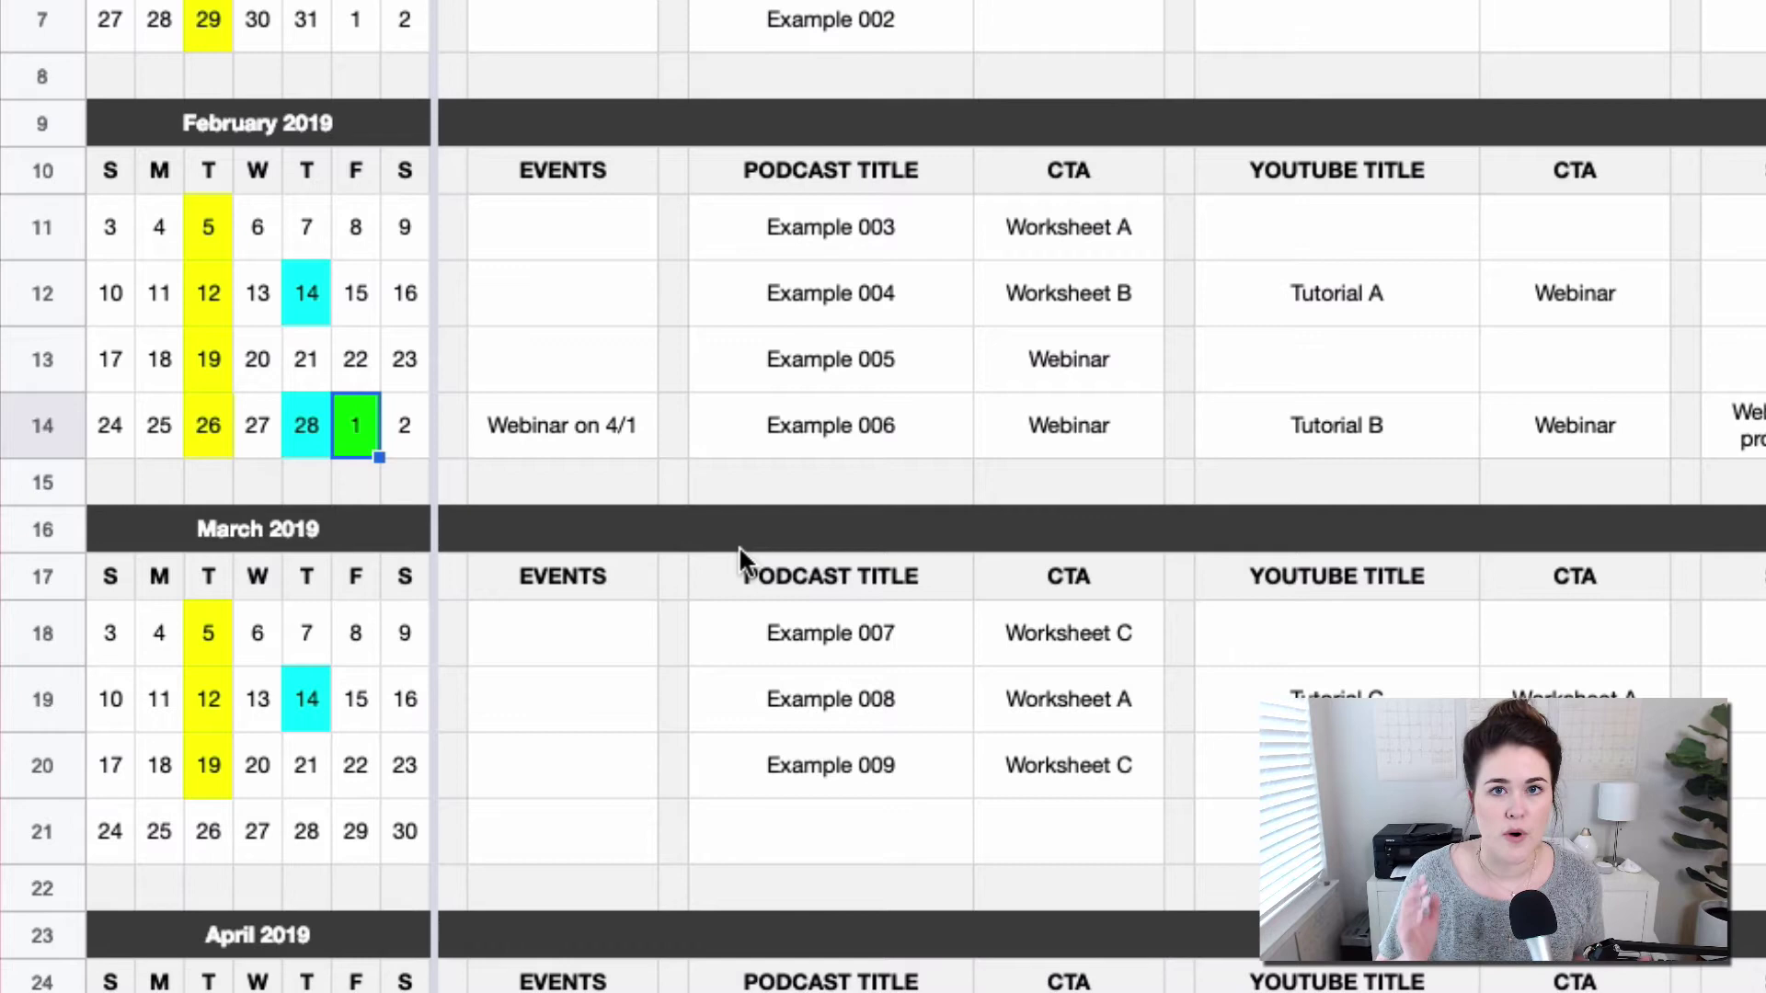
pyautogui.click(487, 436)
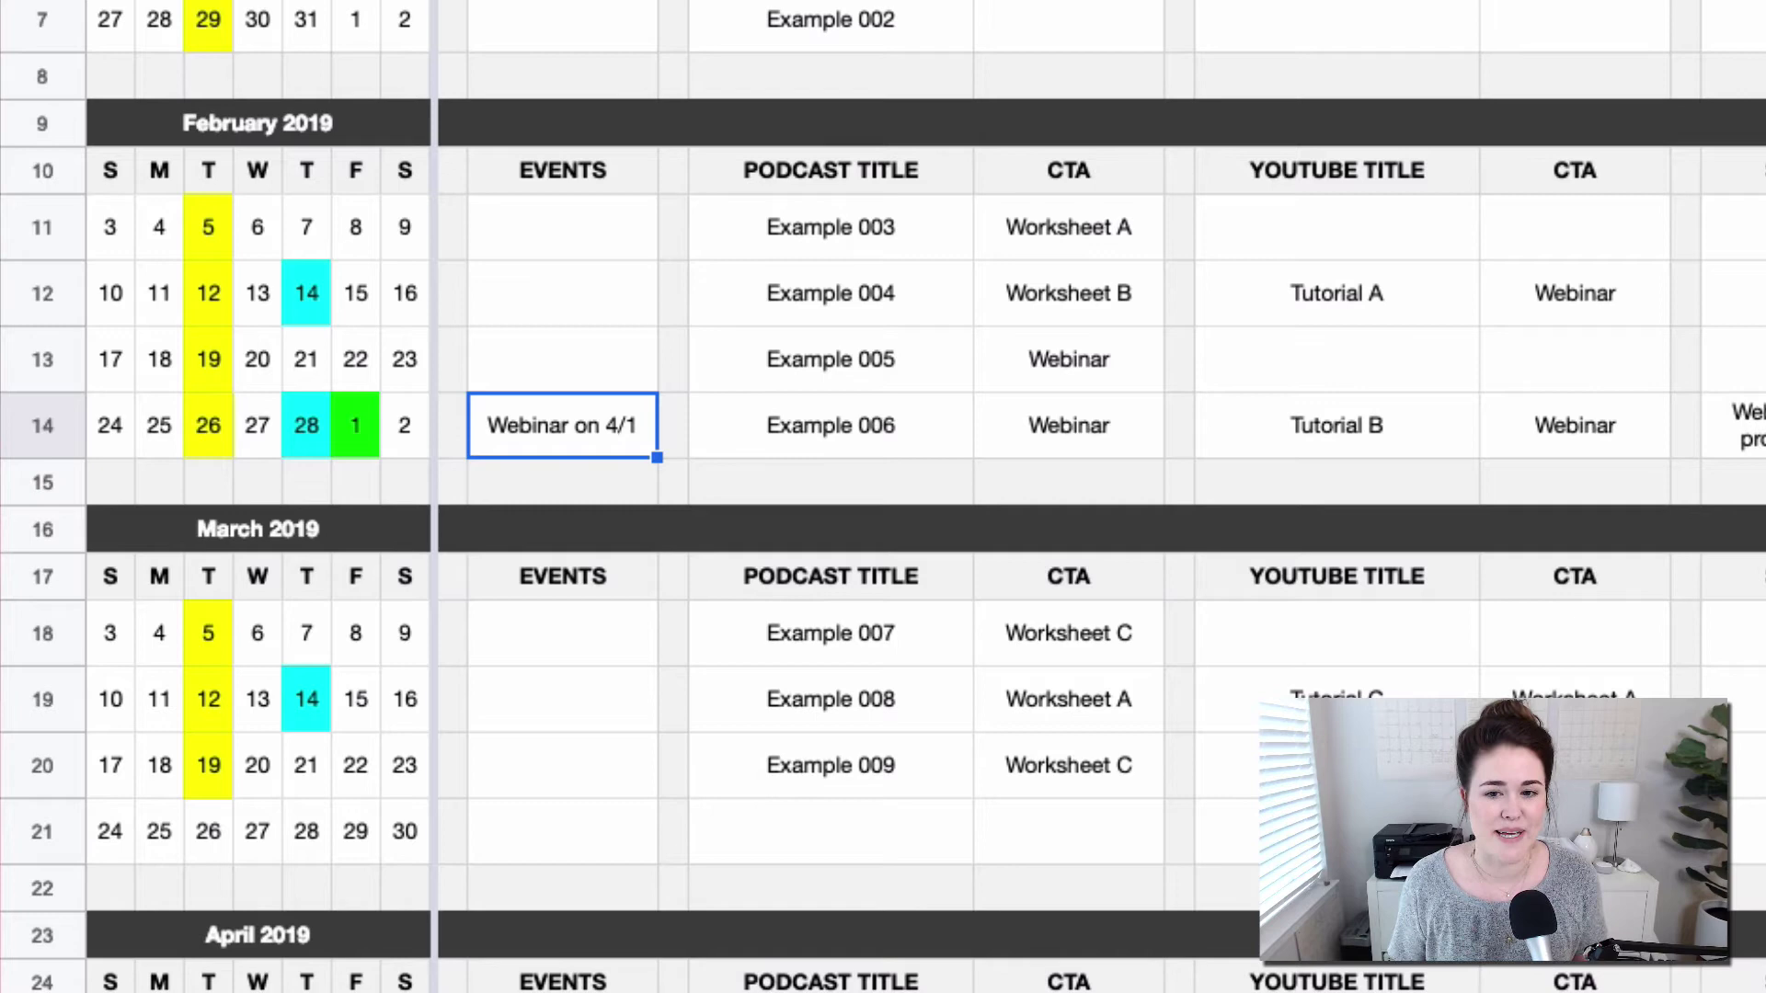
pyautogui.click(874, 247)
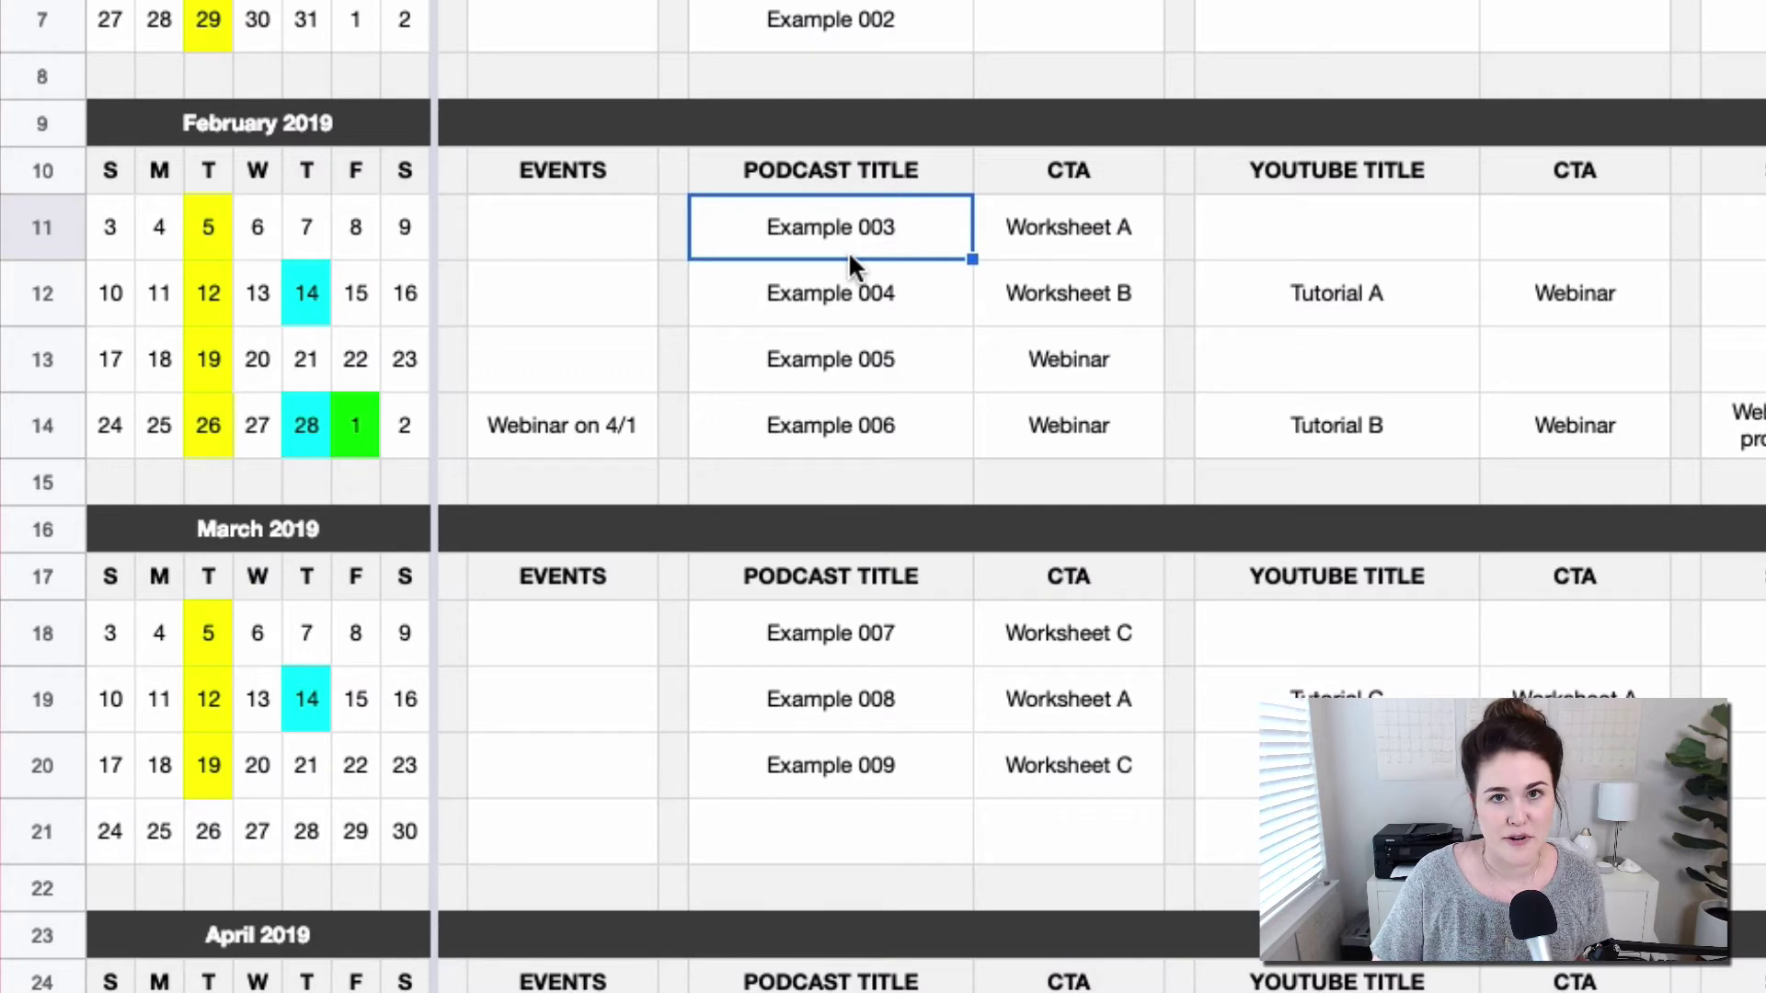
pyautogui.click(1056, 266)
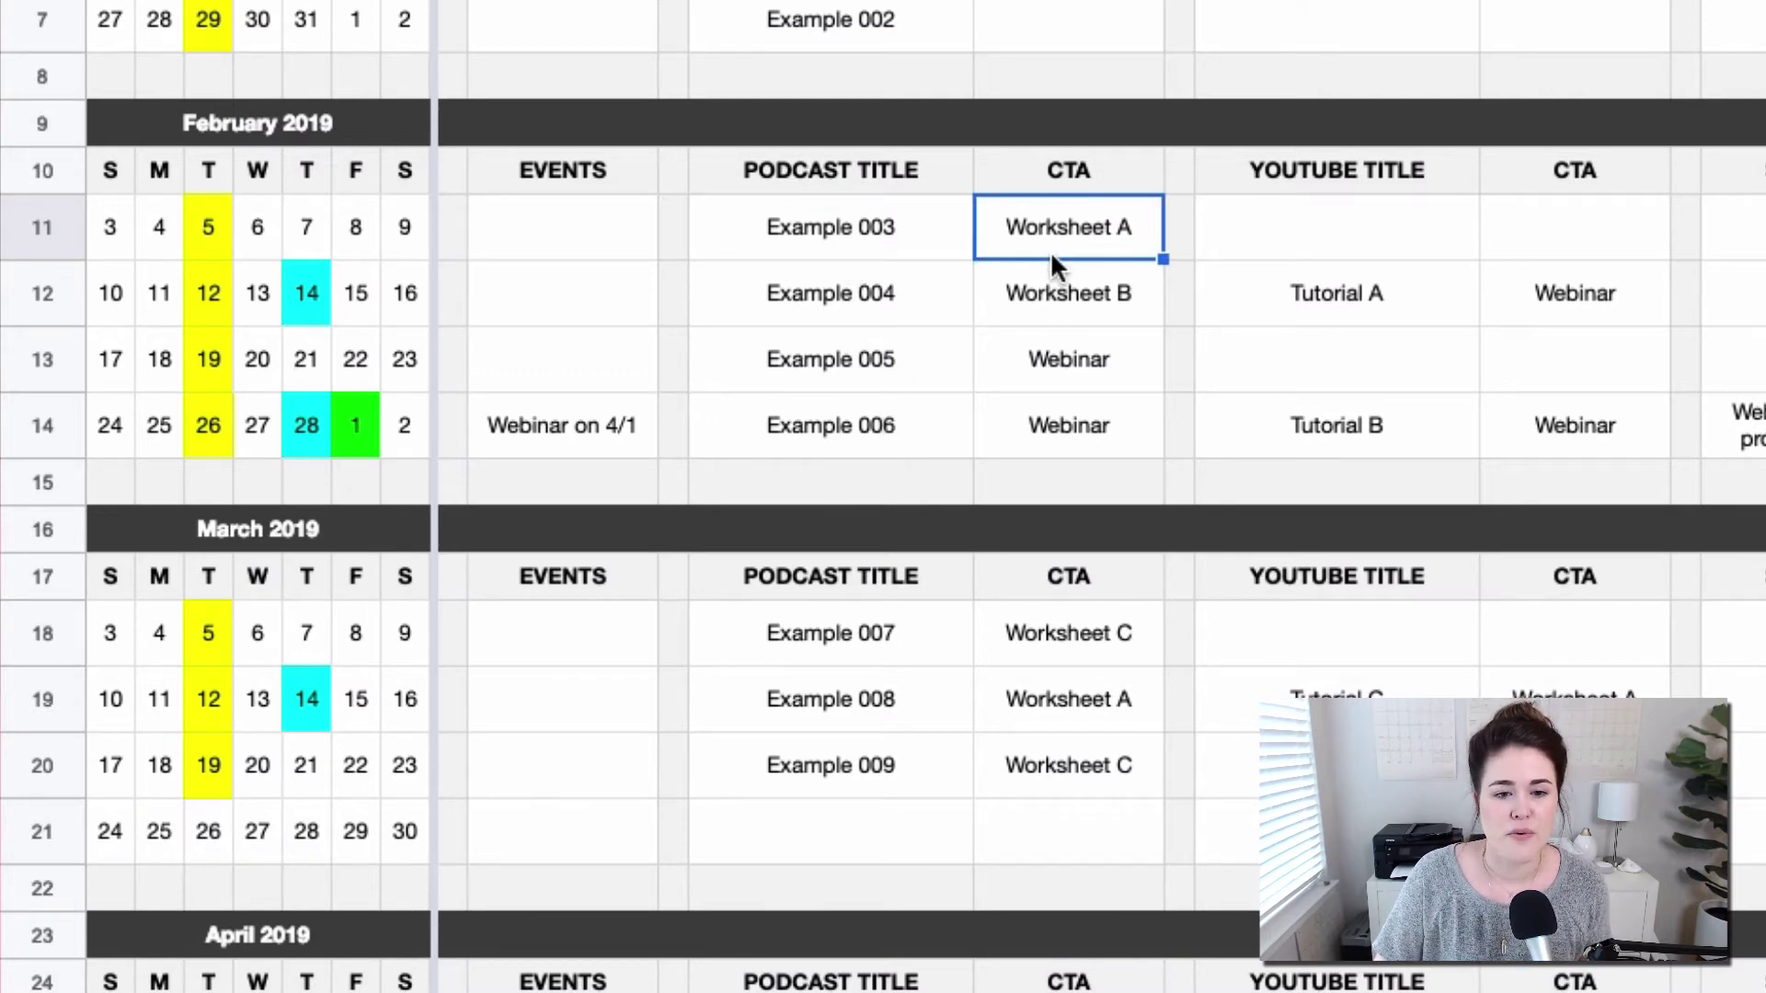
pyautogui.click(1062, 686)
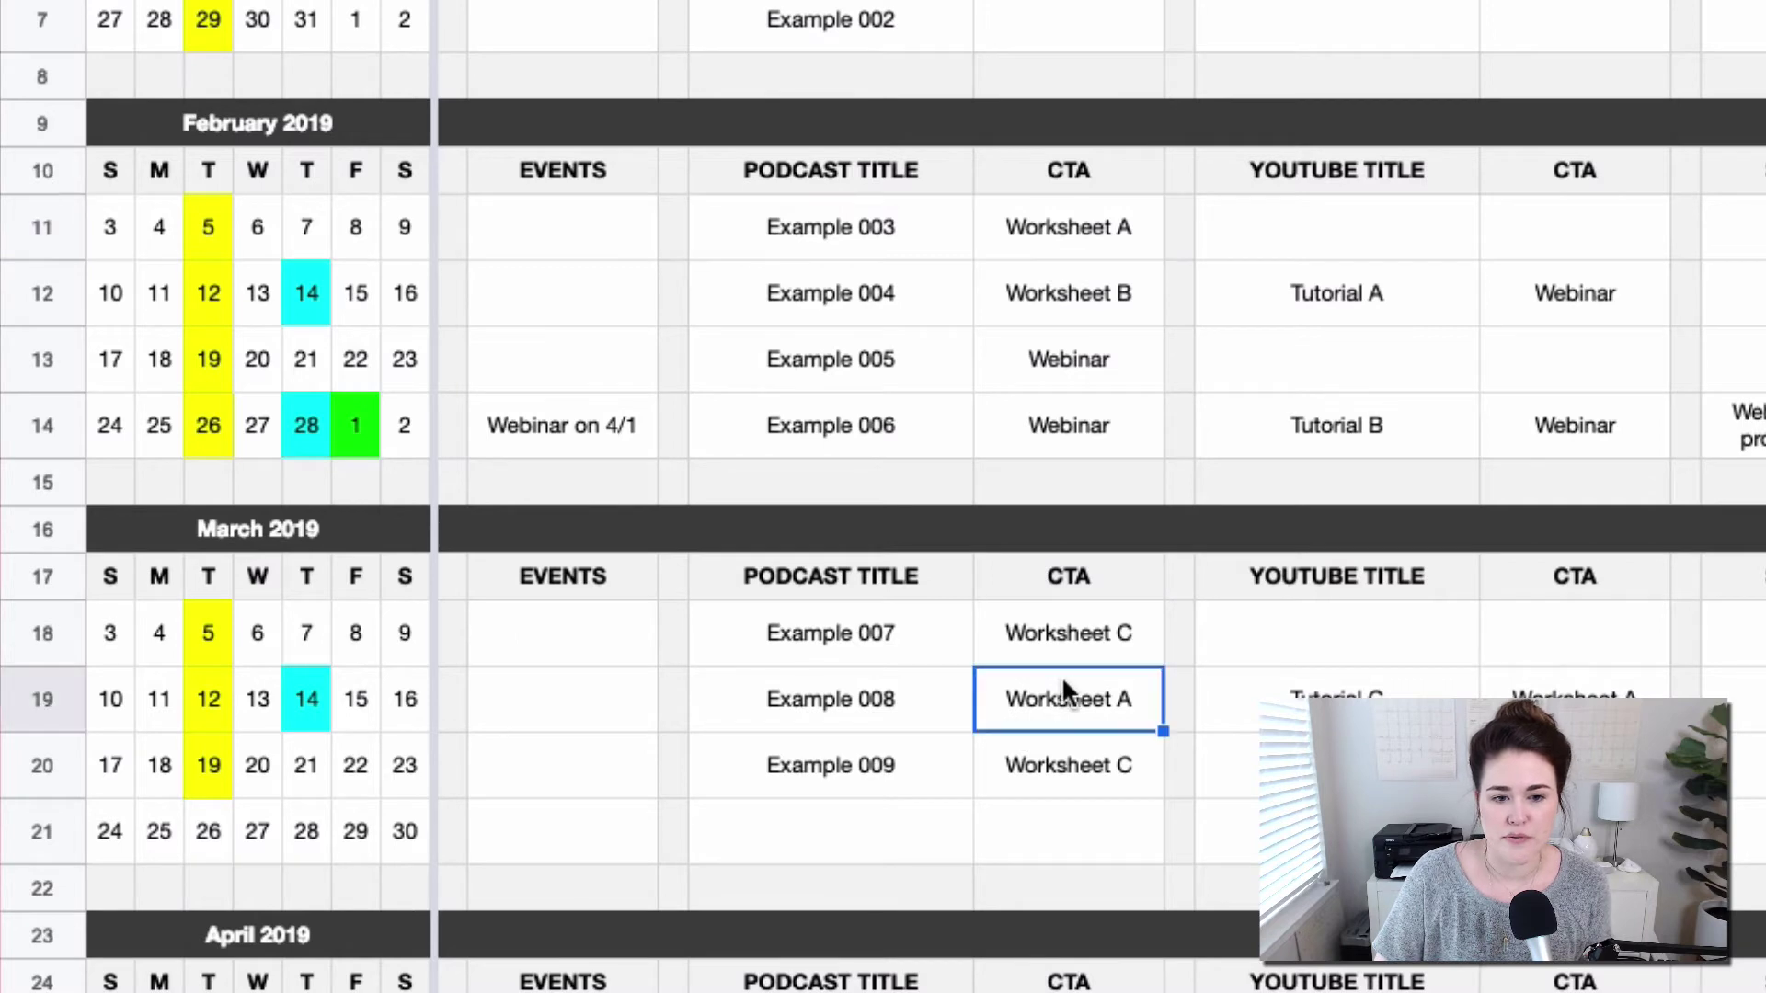
pyautogui.click(1078, 359)
pyautogui.click(1071, 425)
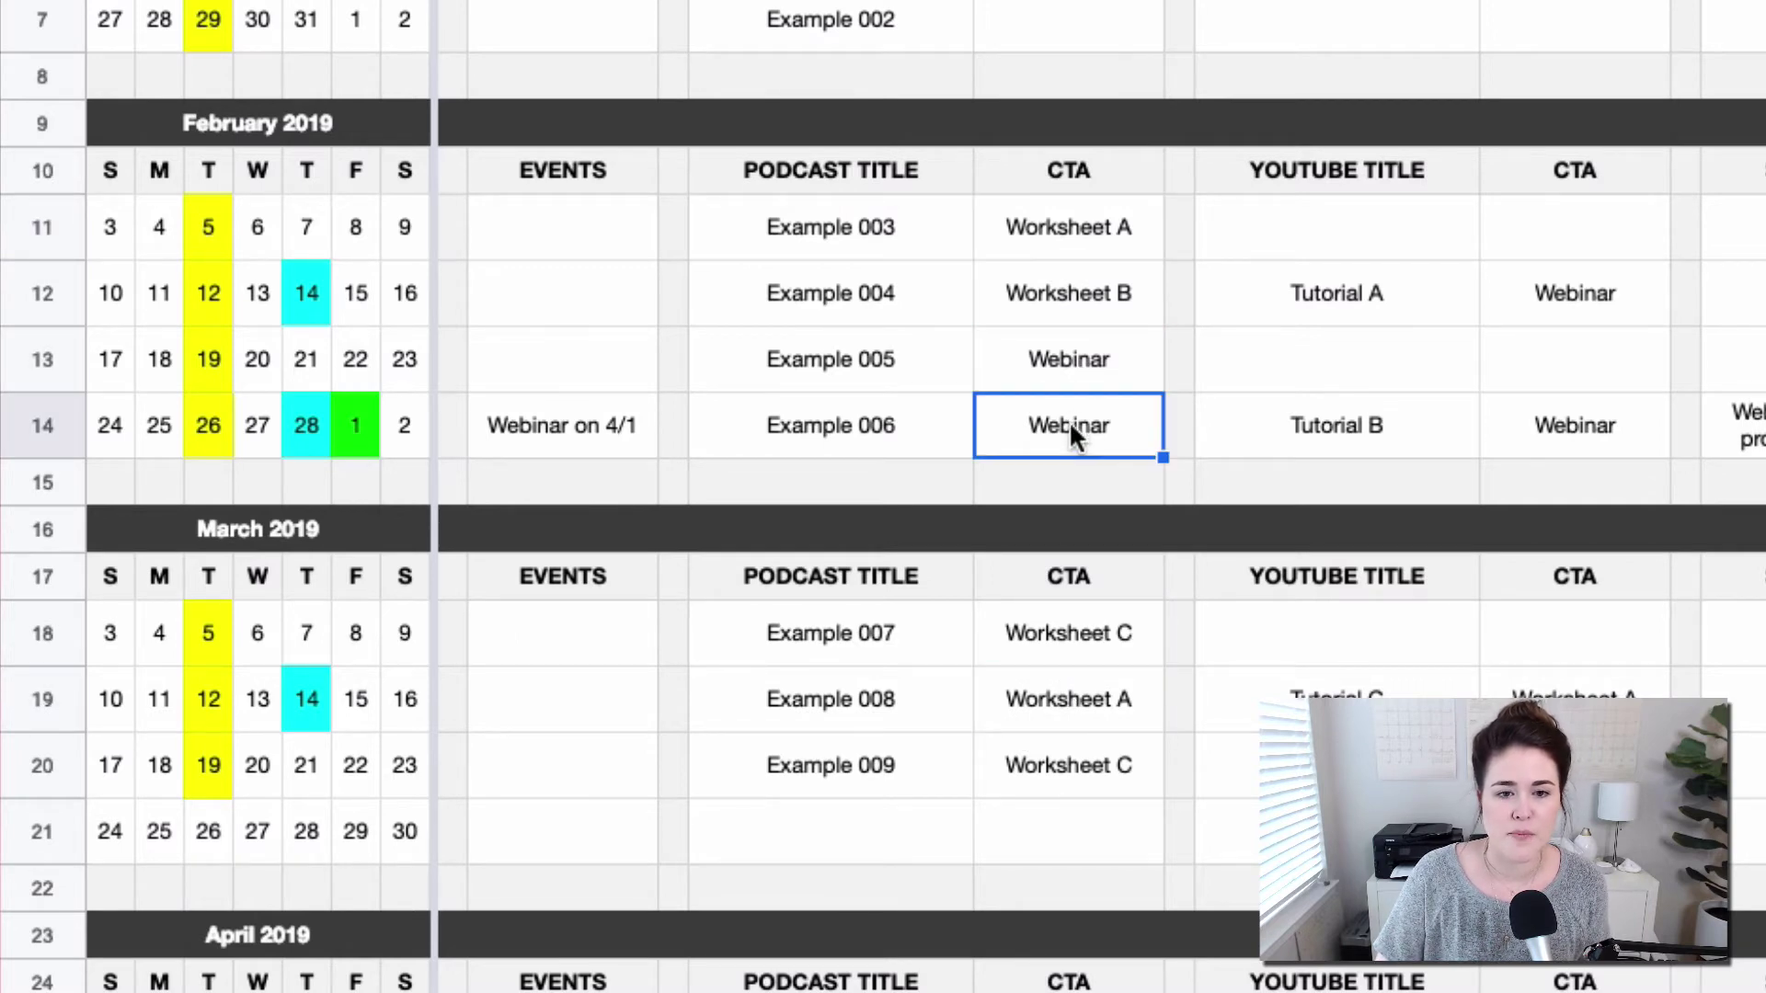
pyautogui.click(1325, 314)
pyautogui.click(1588, 302)
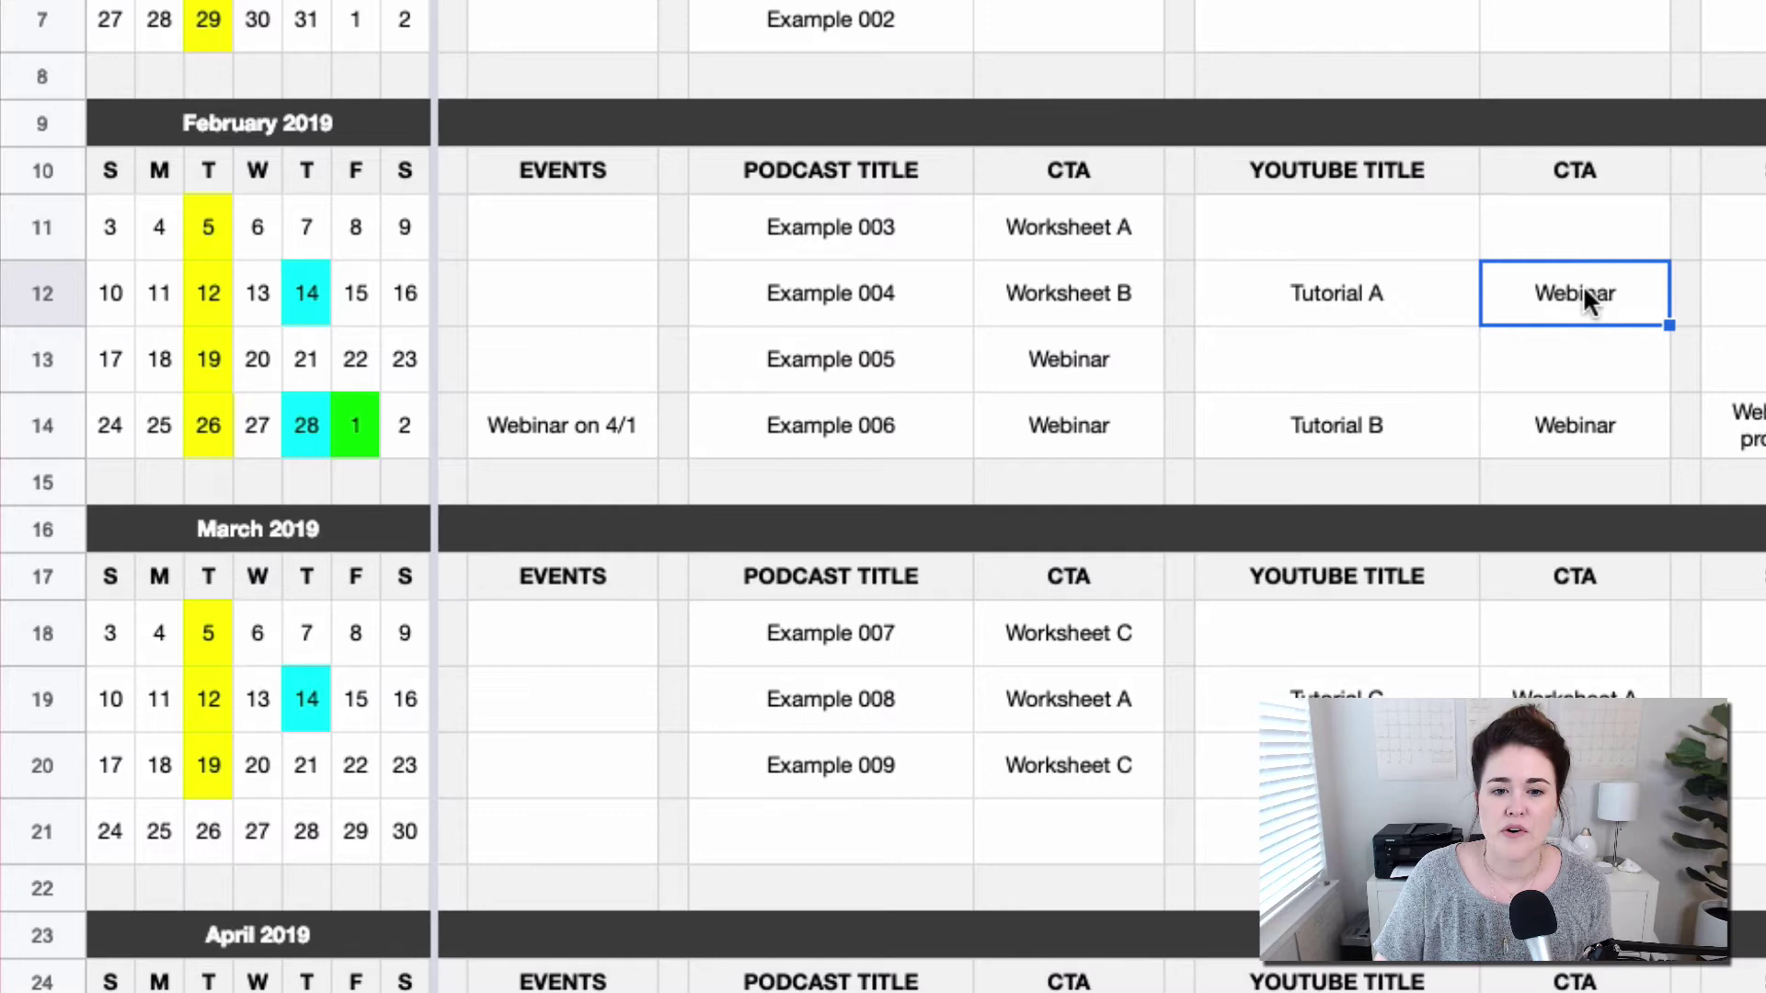
# Step: Review the weekly social posts, from My AM routine through Webinar, Podcast and YouTube promos
pyautogui.hscroll(10, 1584, 300)
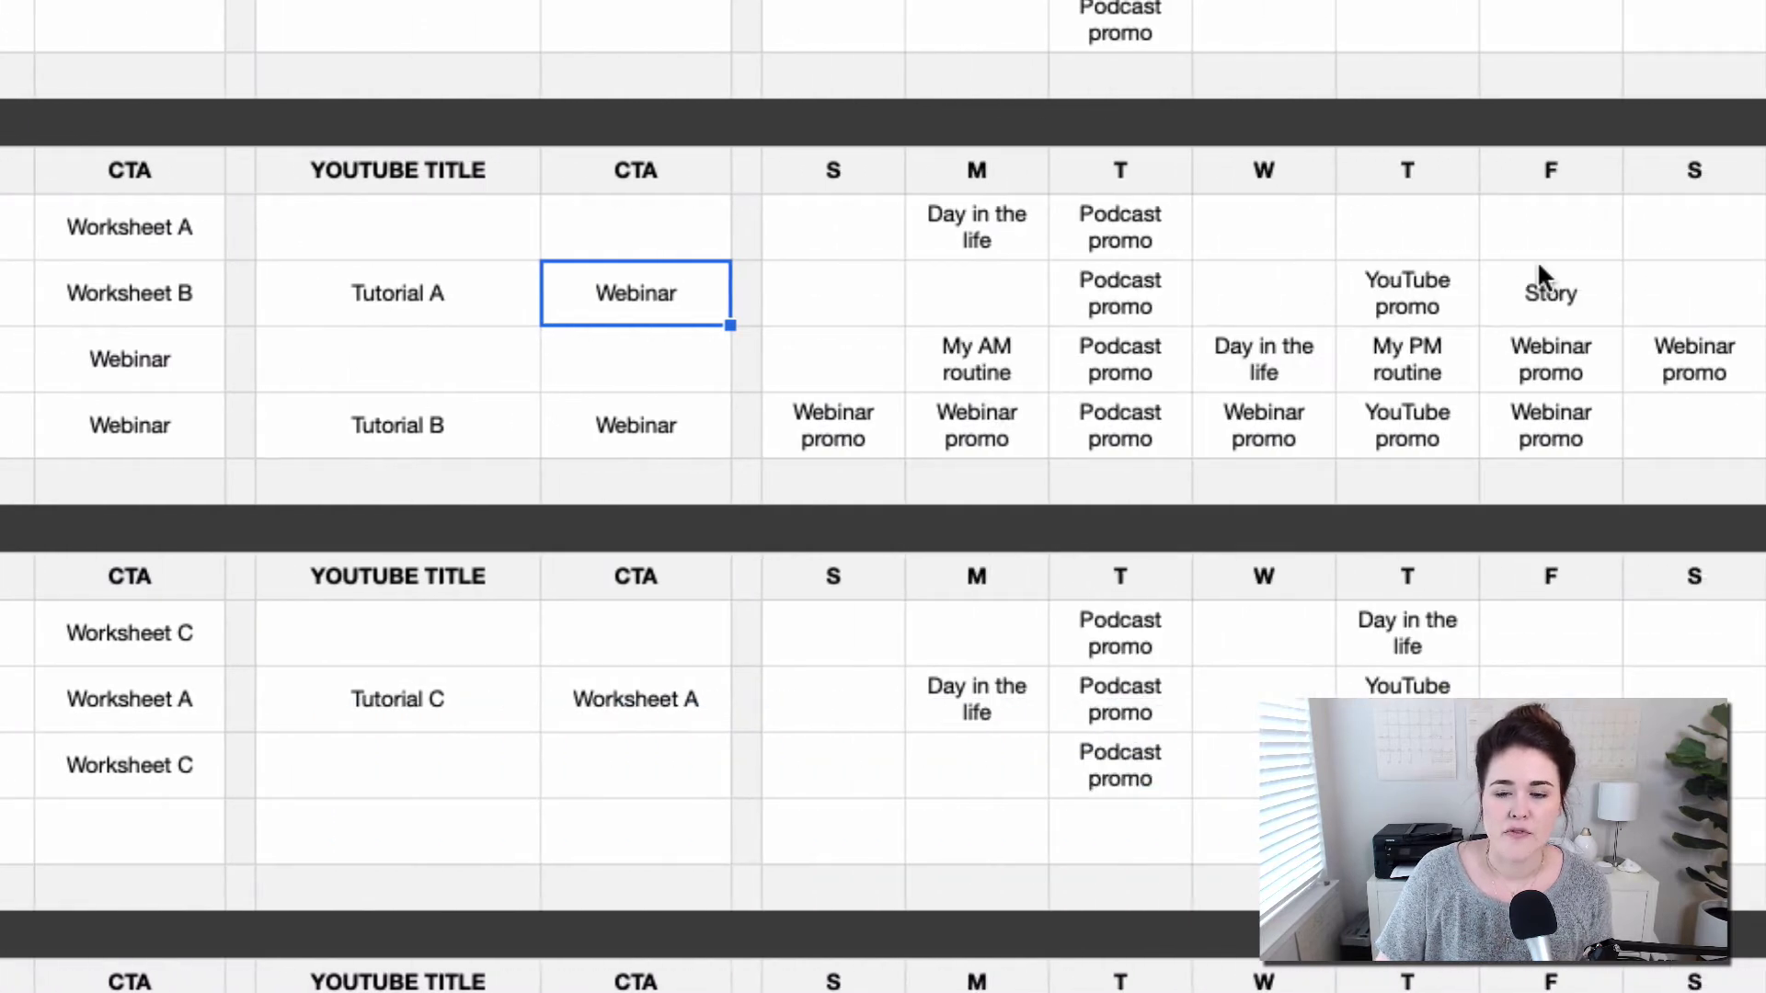
pyautogui.click(1027, 373)
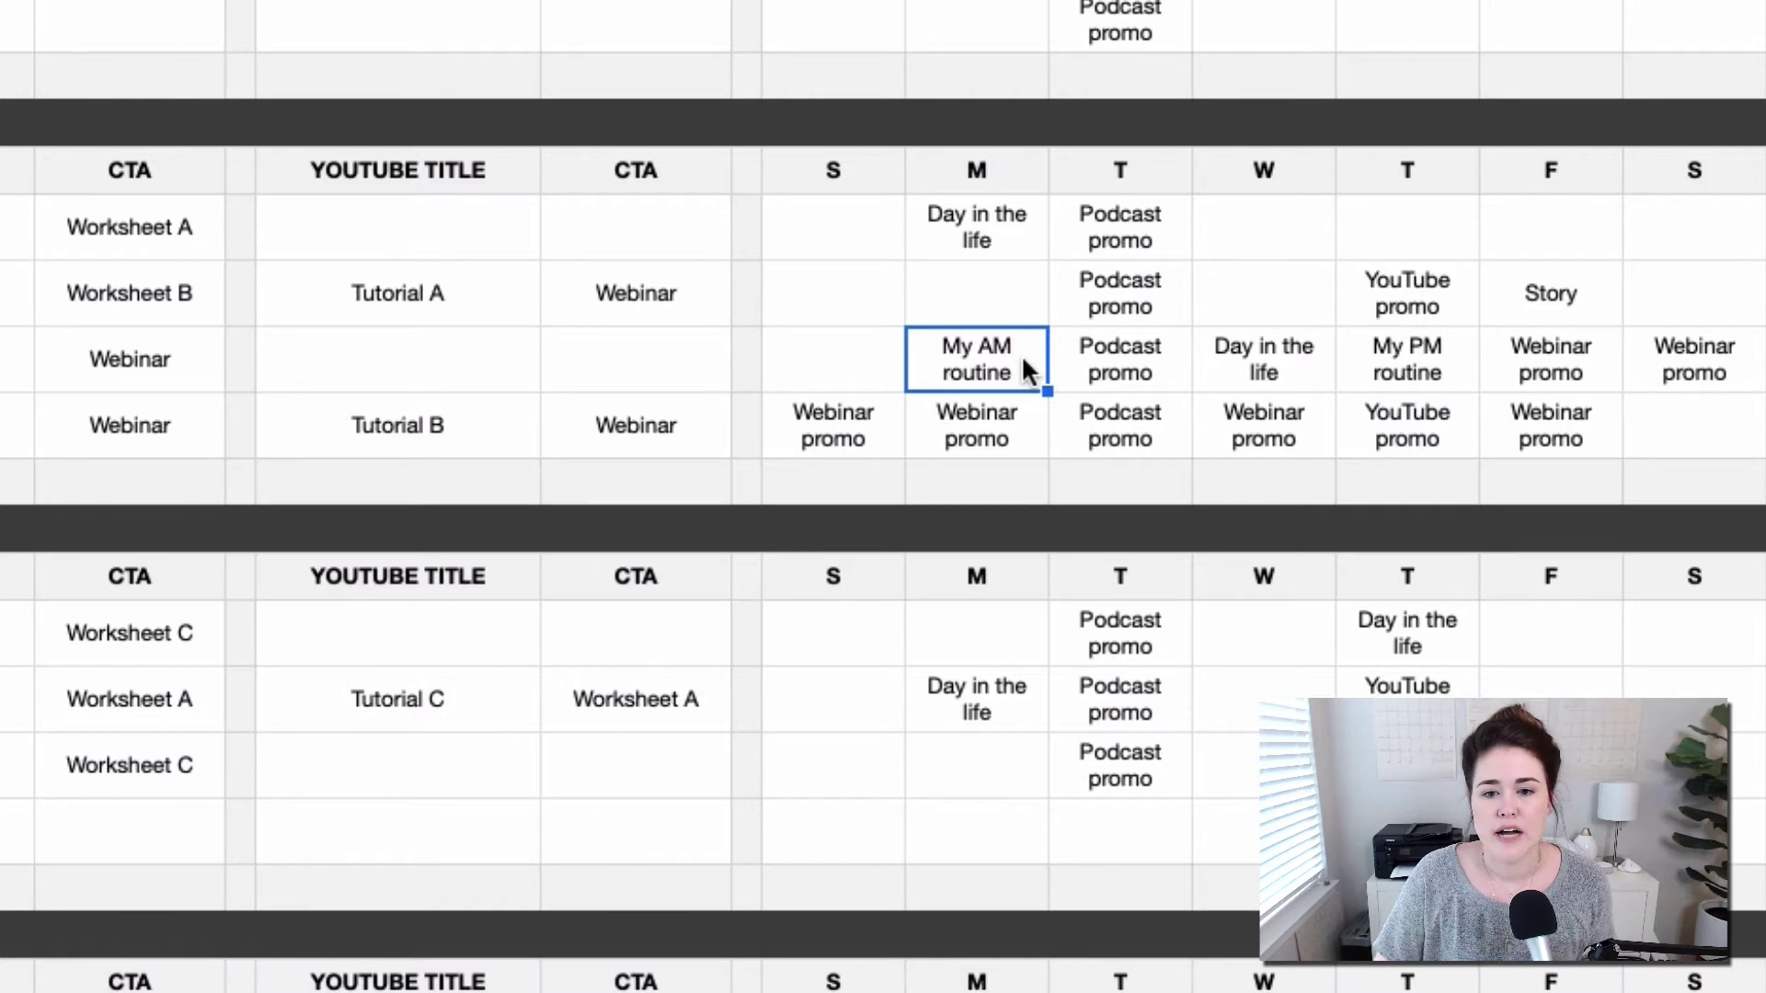
pyautogui.click(1097, 385)
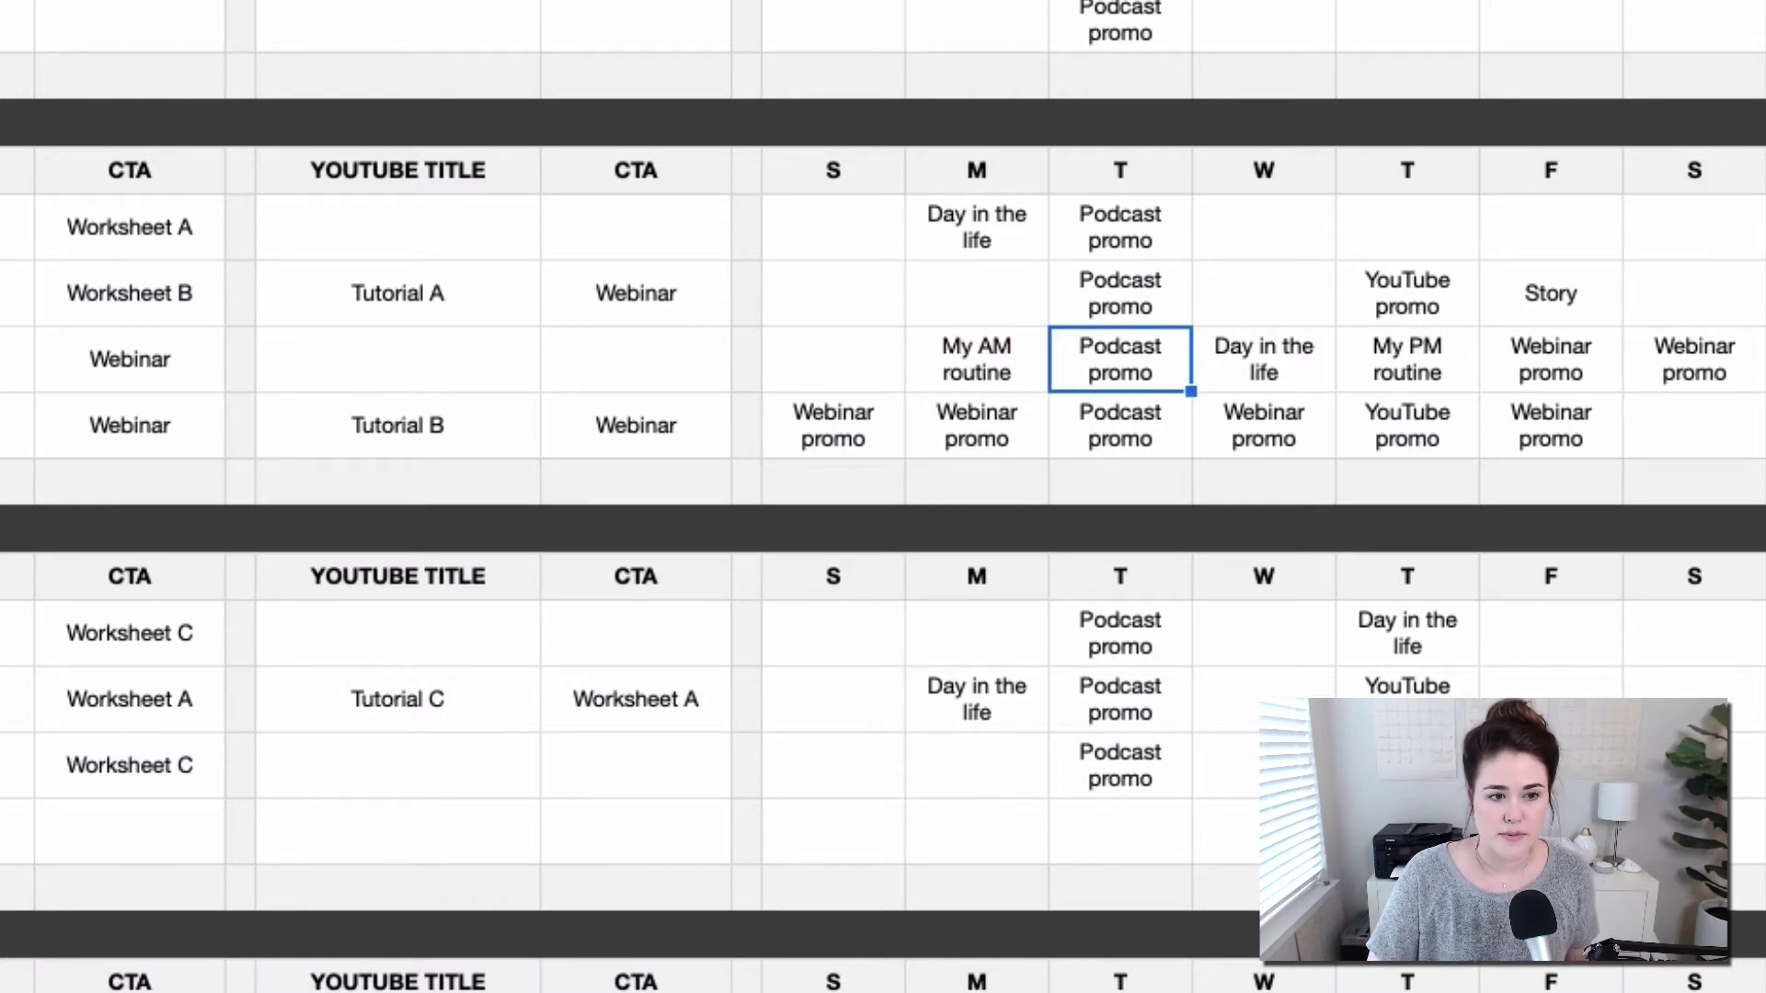
pyautogui.click(1311, 380)
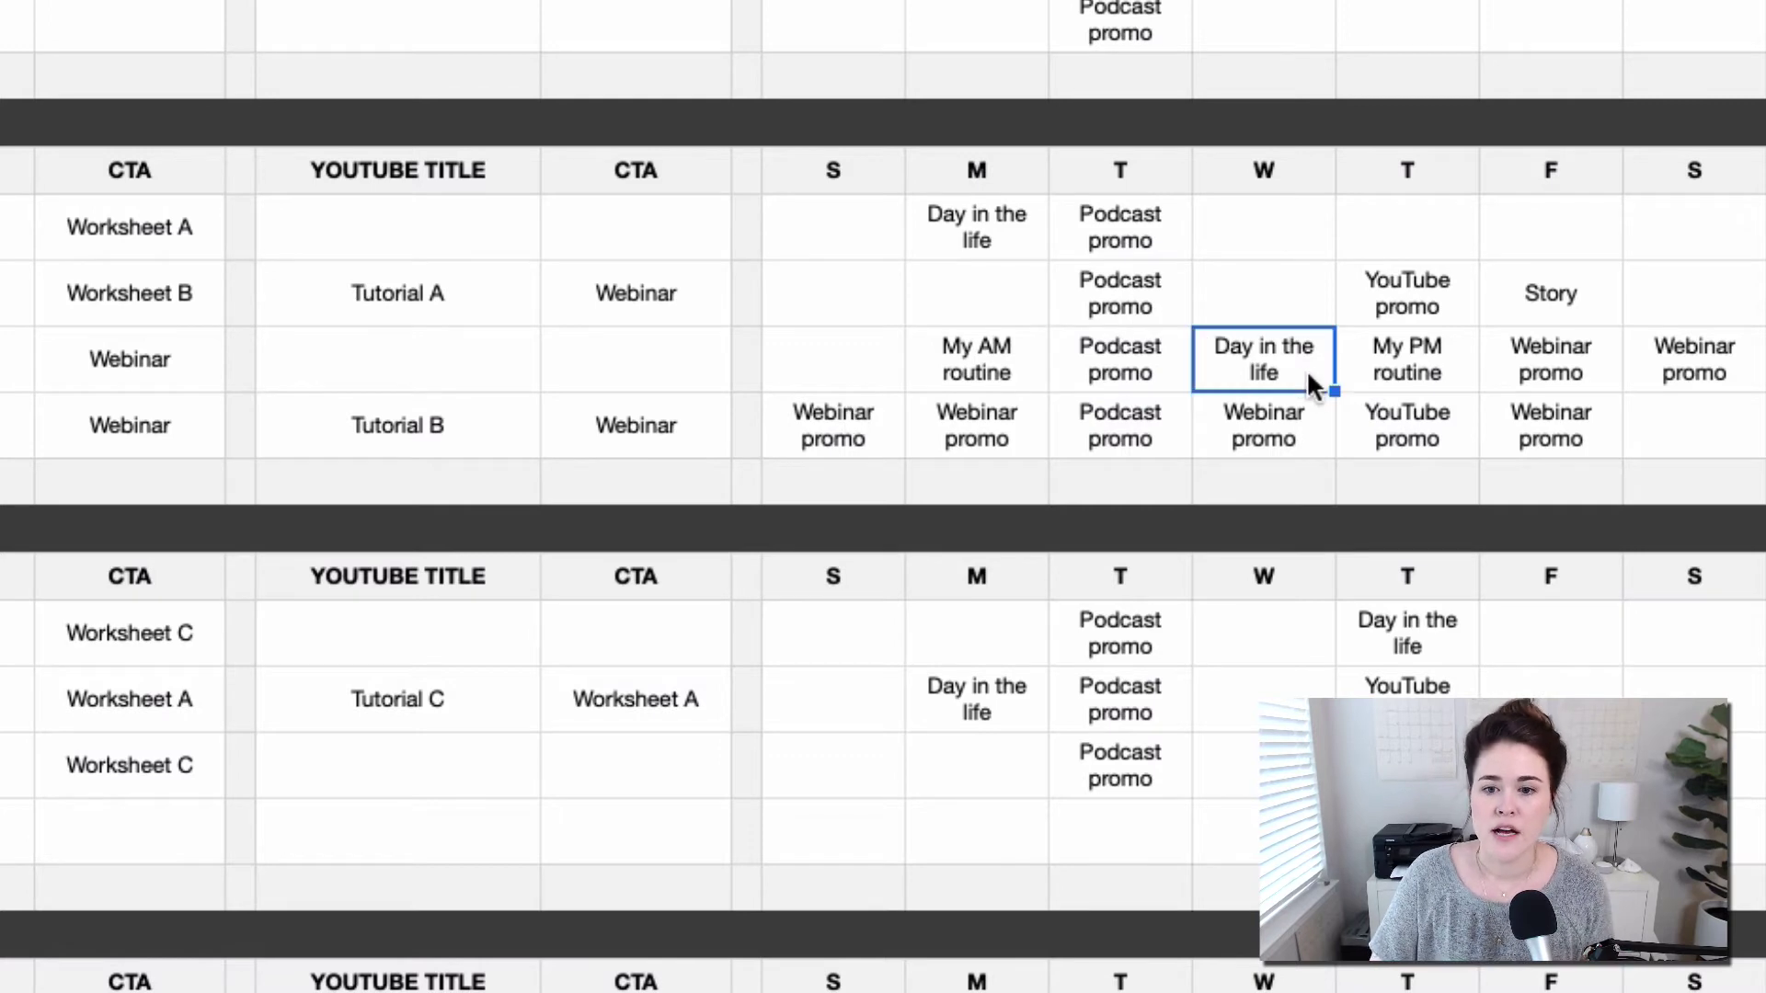
pyautogui.click(1428, 378)
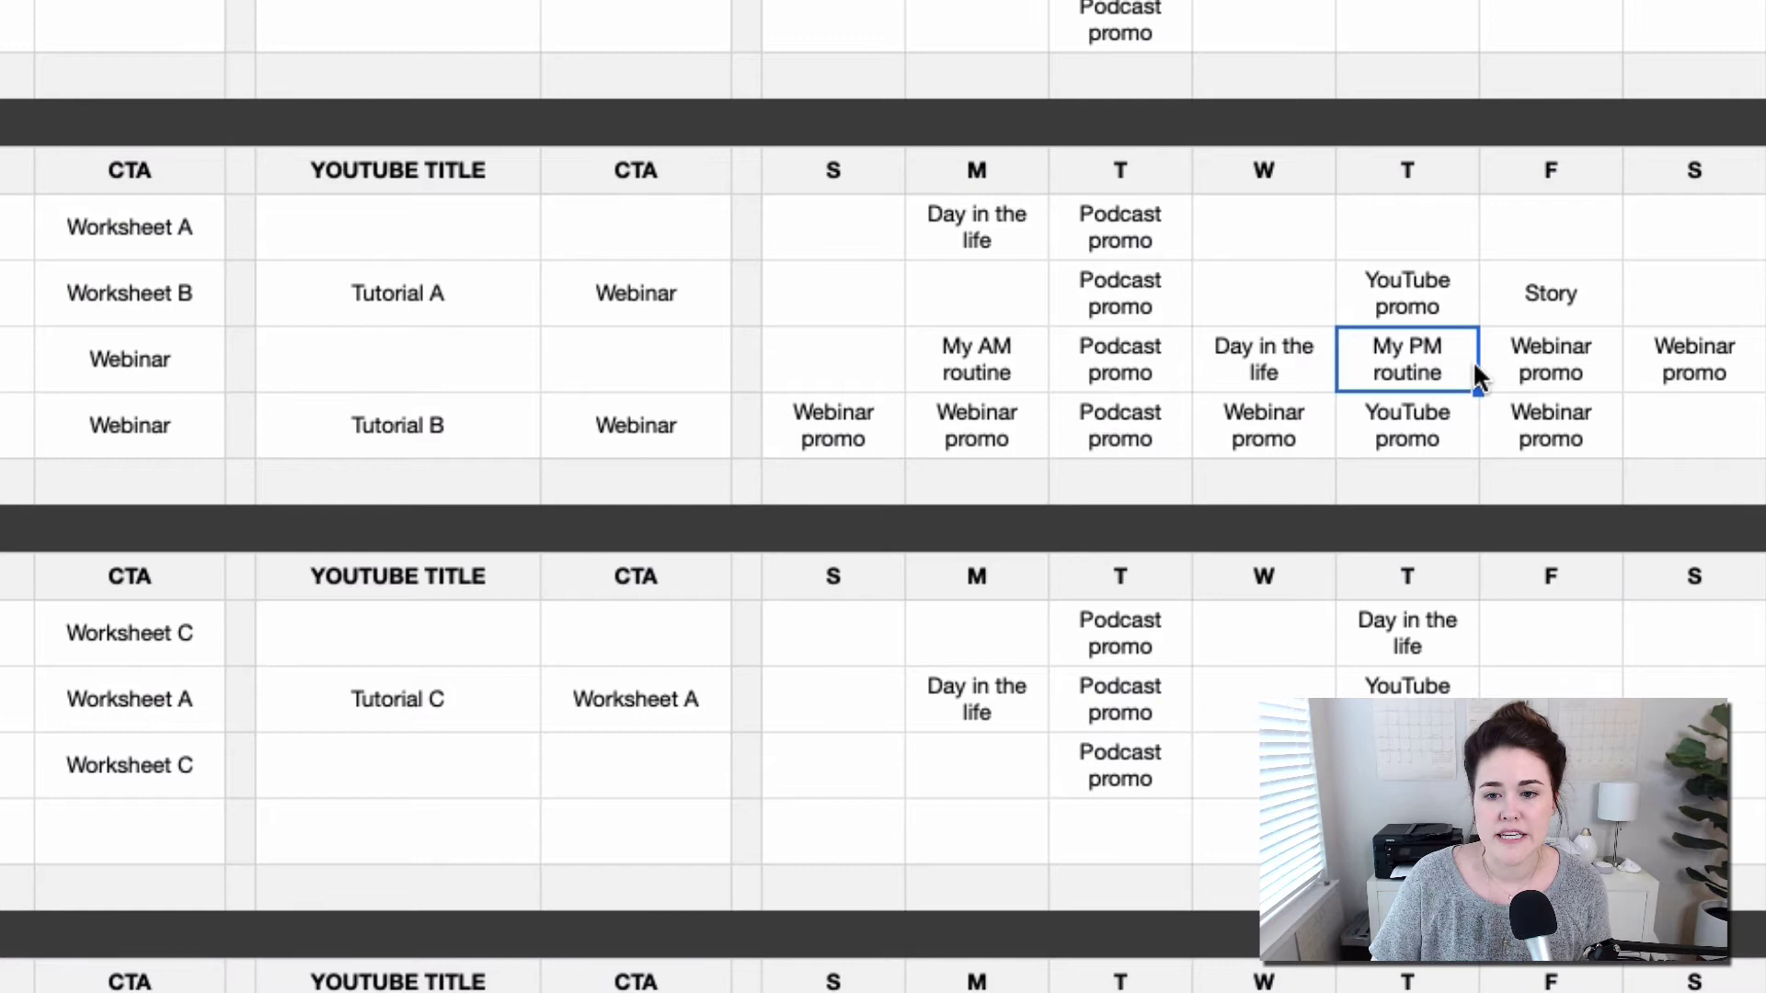
pyautogui.click(1581, 374)
pyautogui.click(1732, 373)
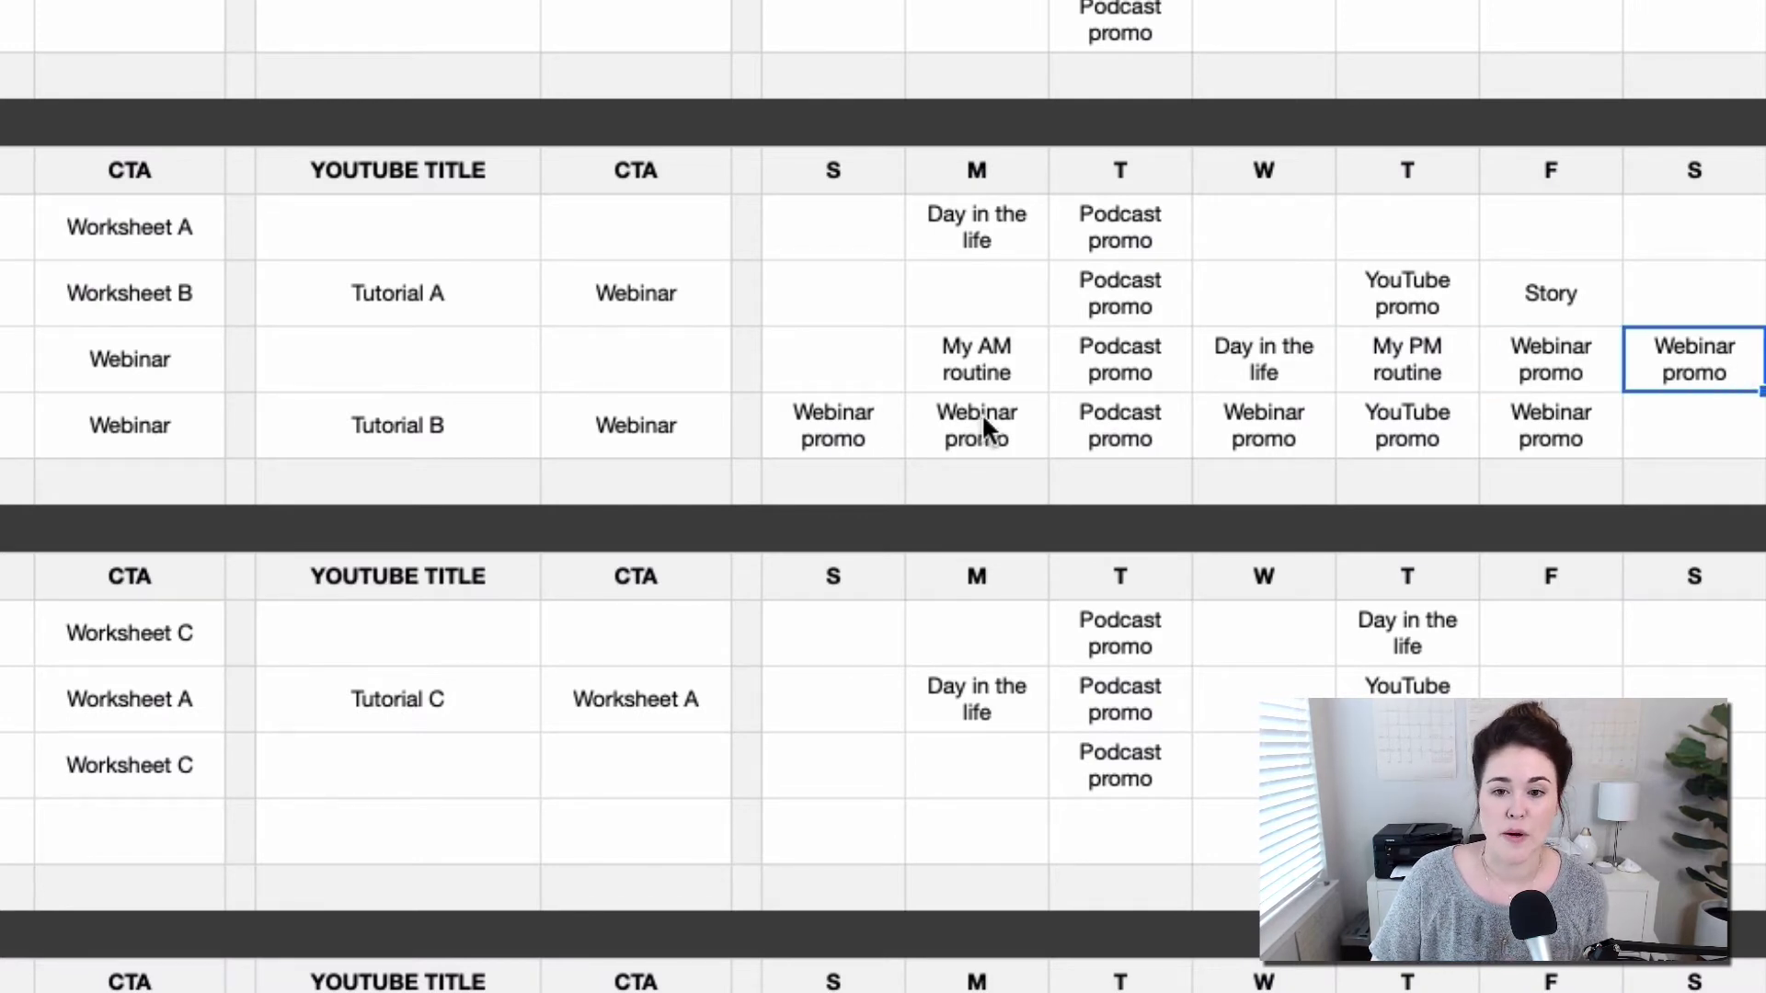
pyautogui.click(1119, 434)
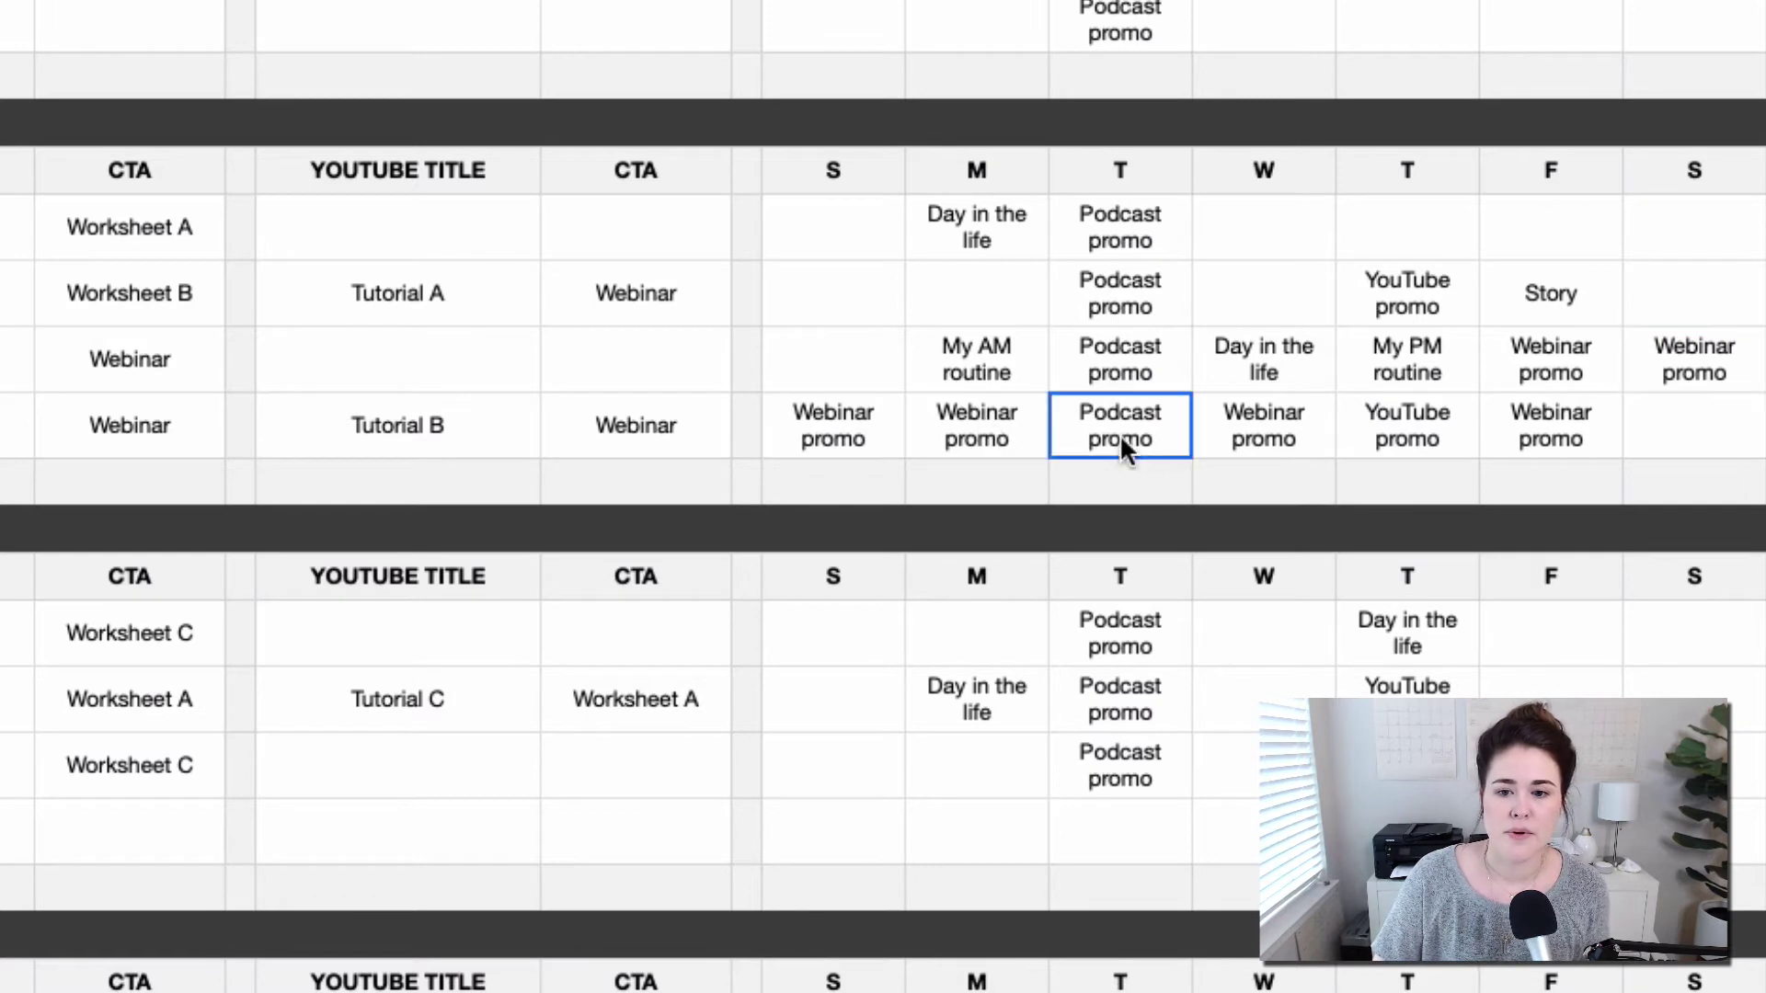
pyautogui.click(1282, 437)
pyautogui.click(1403, 438)
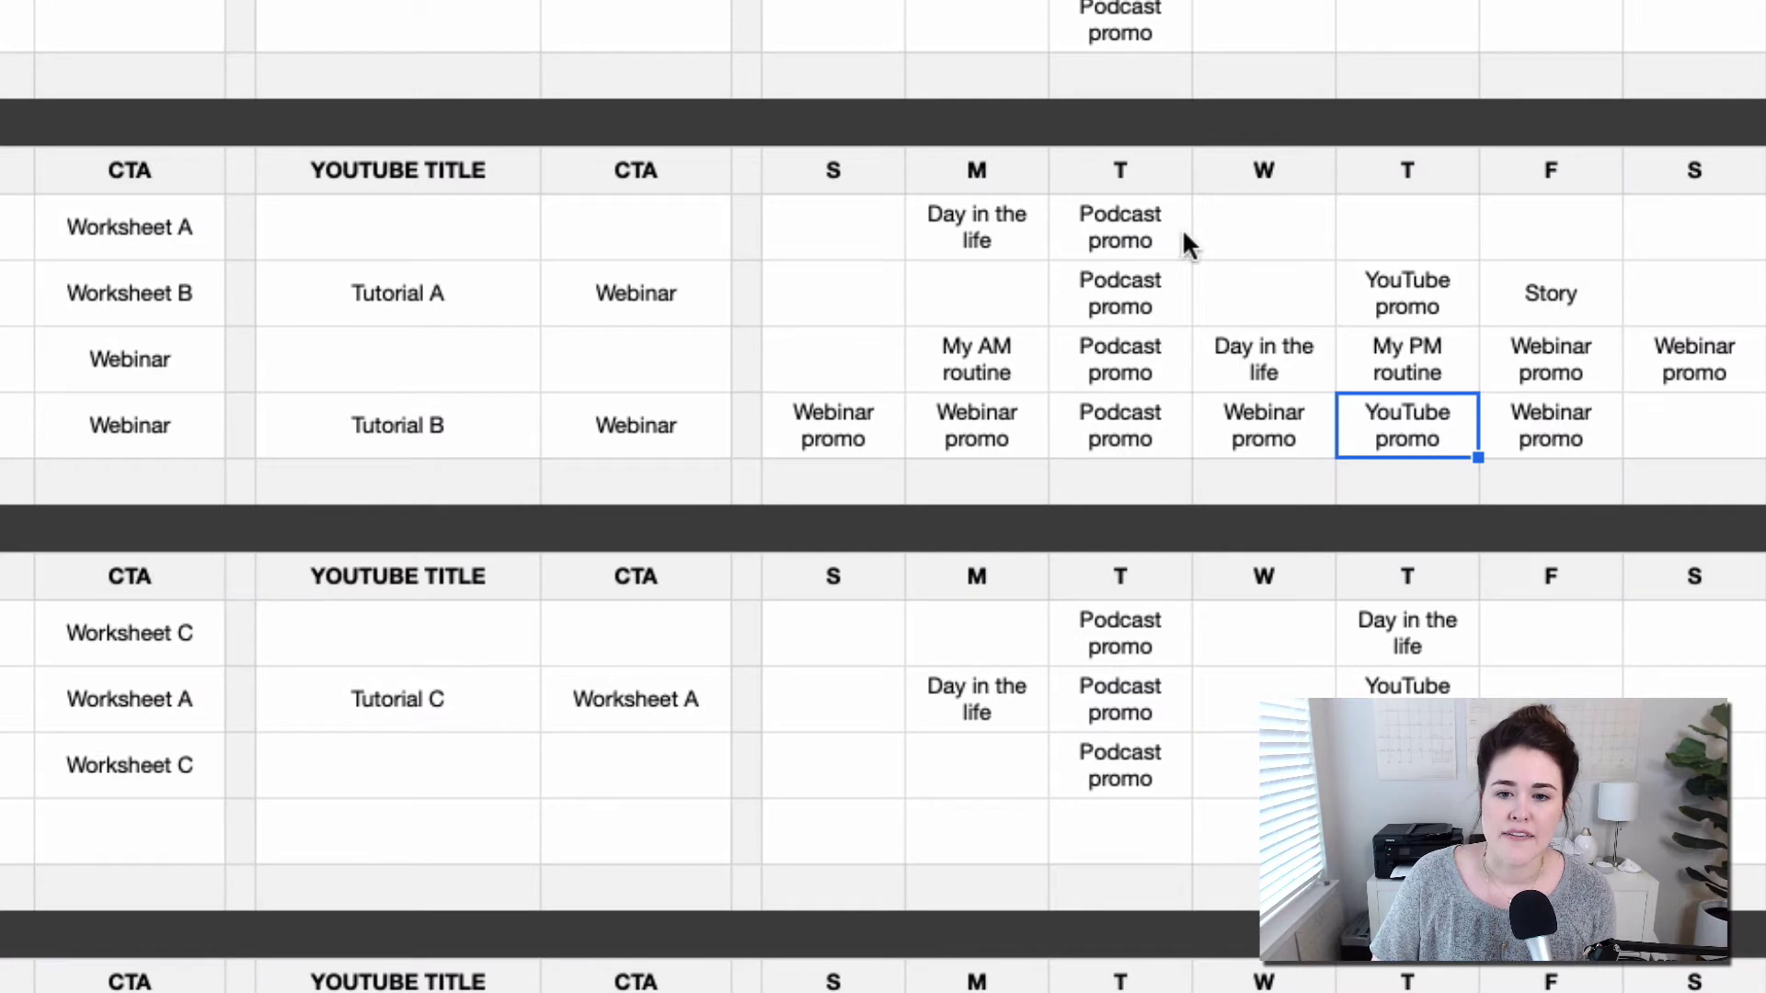
pyautogui.click(996, 232)
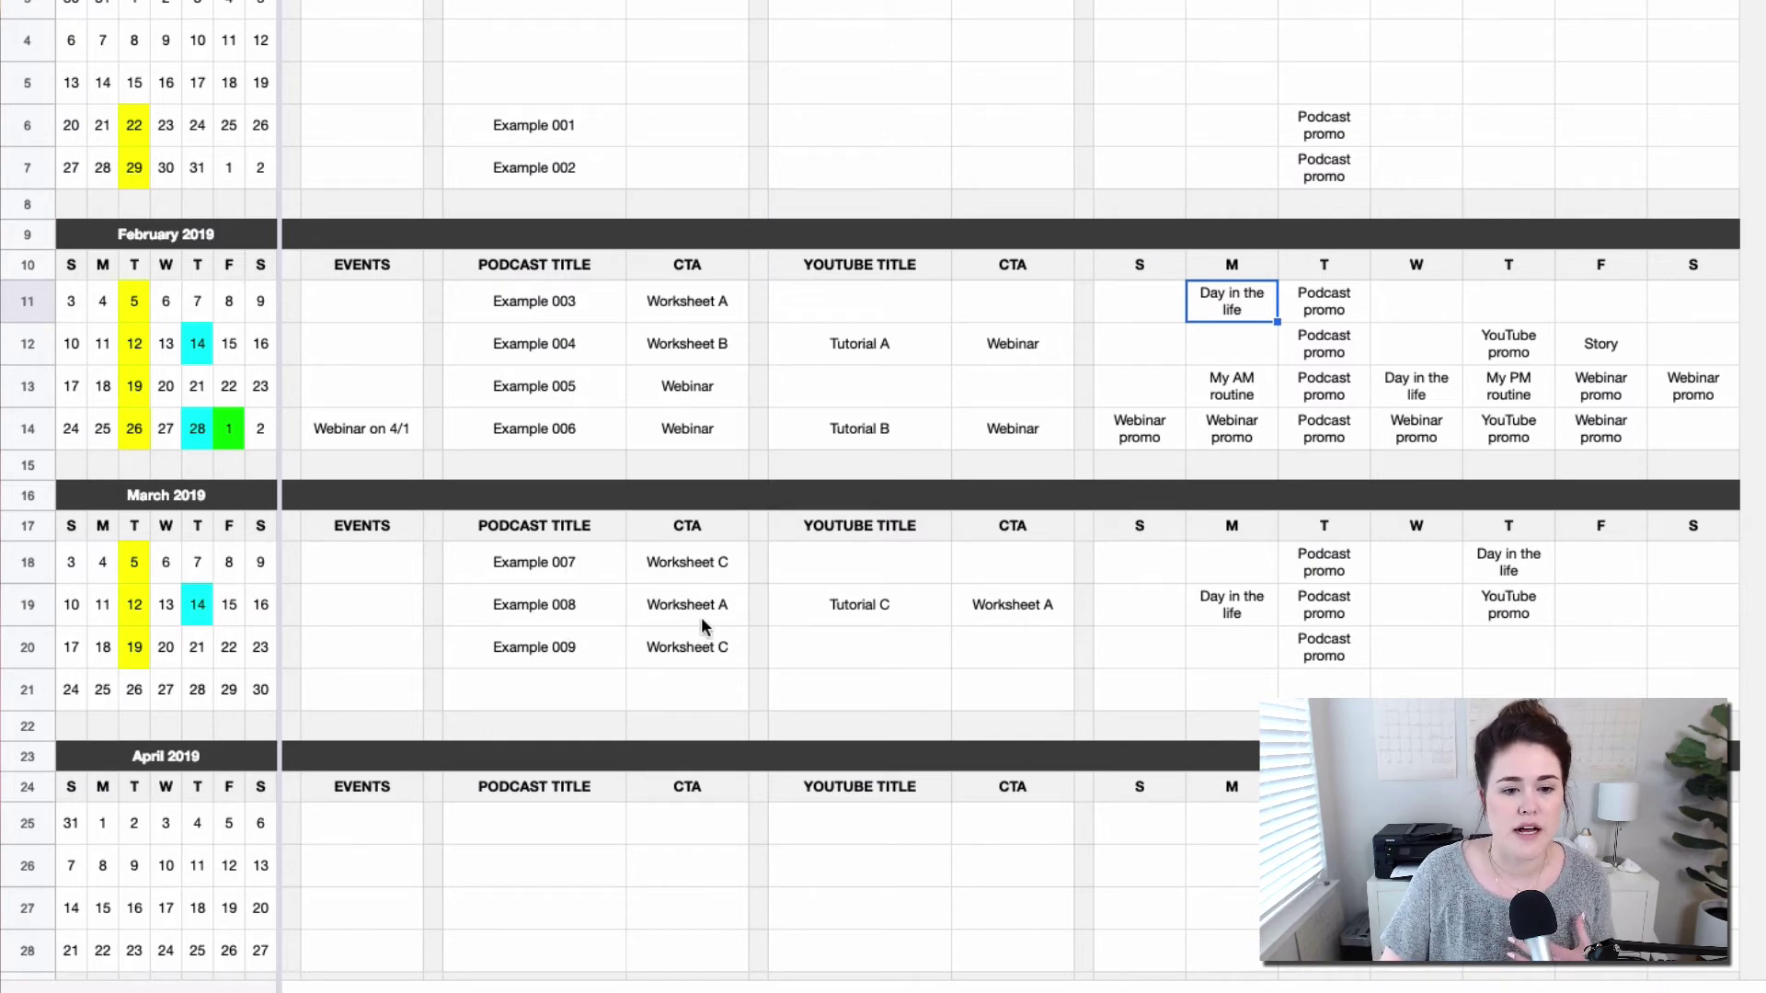
# Step: Replace March's Worksheet C CTA with 'Affiliate promotion' and drag Day in the life to Wednesday
pyautogui.click(686, 648)
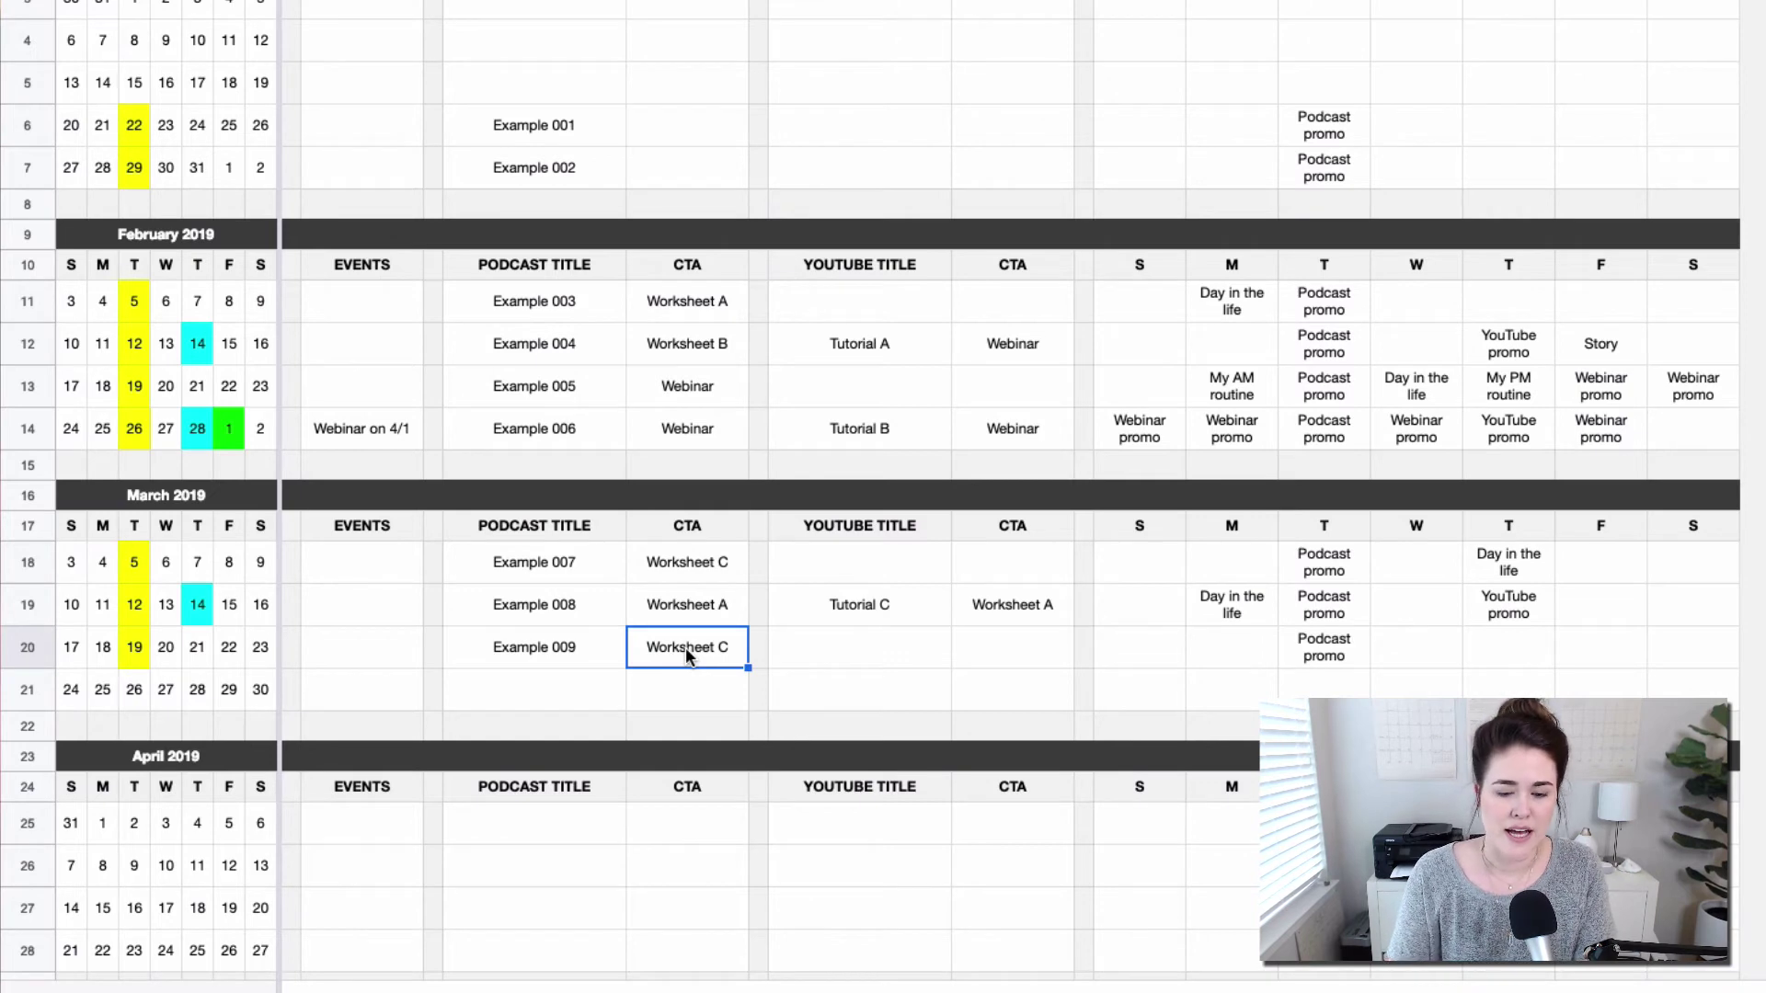
pyautogui.write('AFFILI')
pyautogui.press('BackSpace')
pyautogui.press('BackSpace')
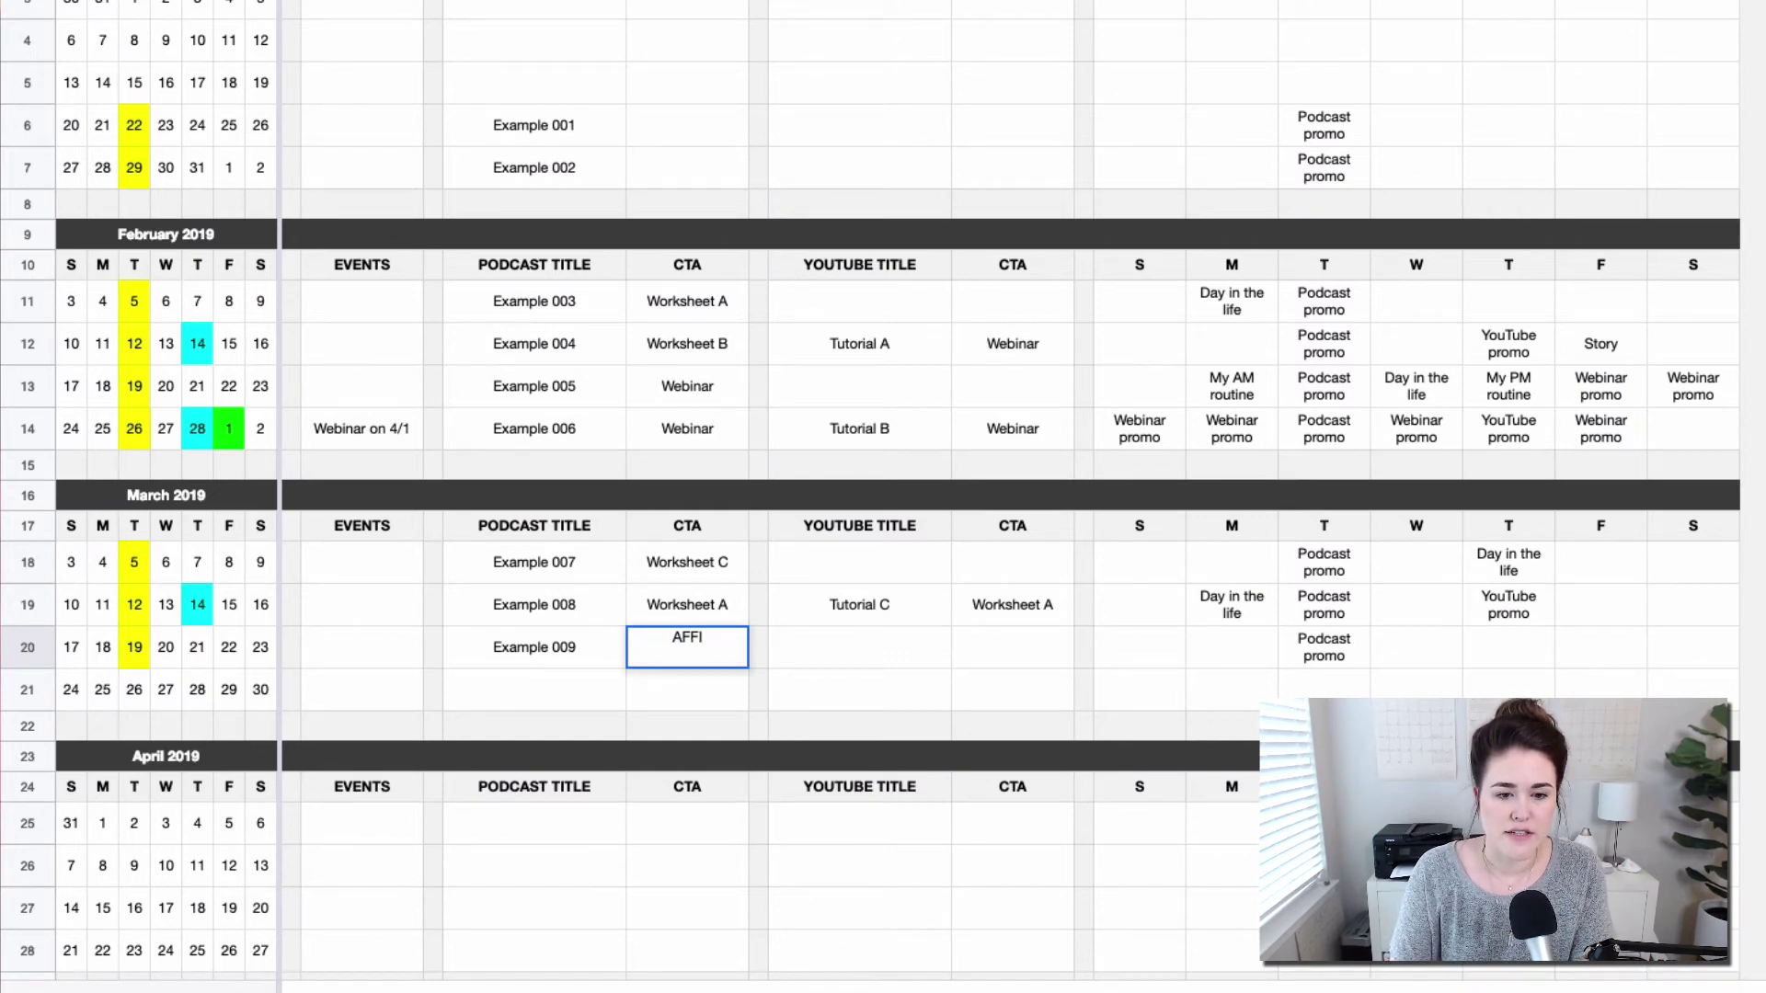
pyautogui.press('BackSpace')
pyautogui.press('BackSpace')
pyautogui.press('BackSpace')
pyautogui.write('ffiliate p')
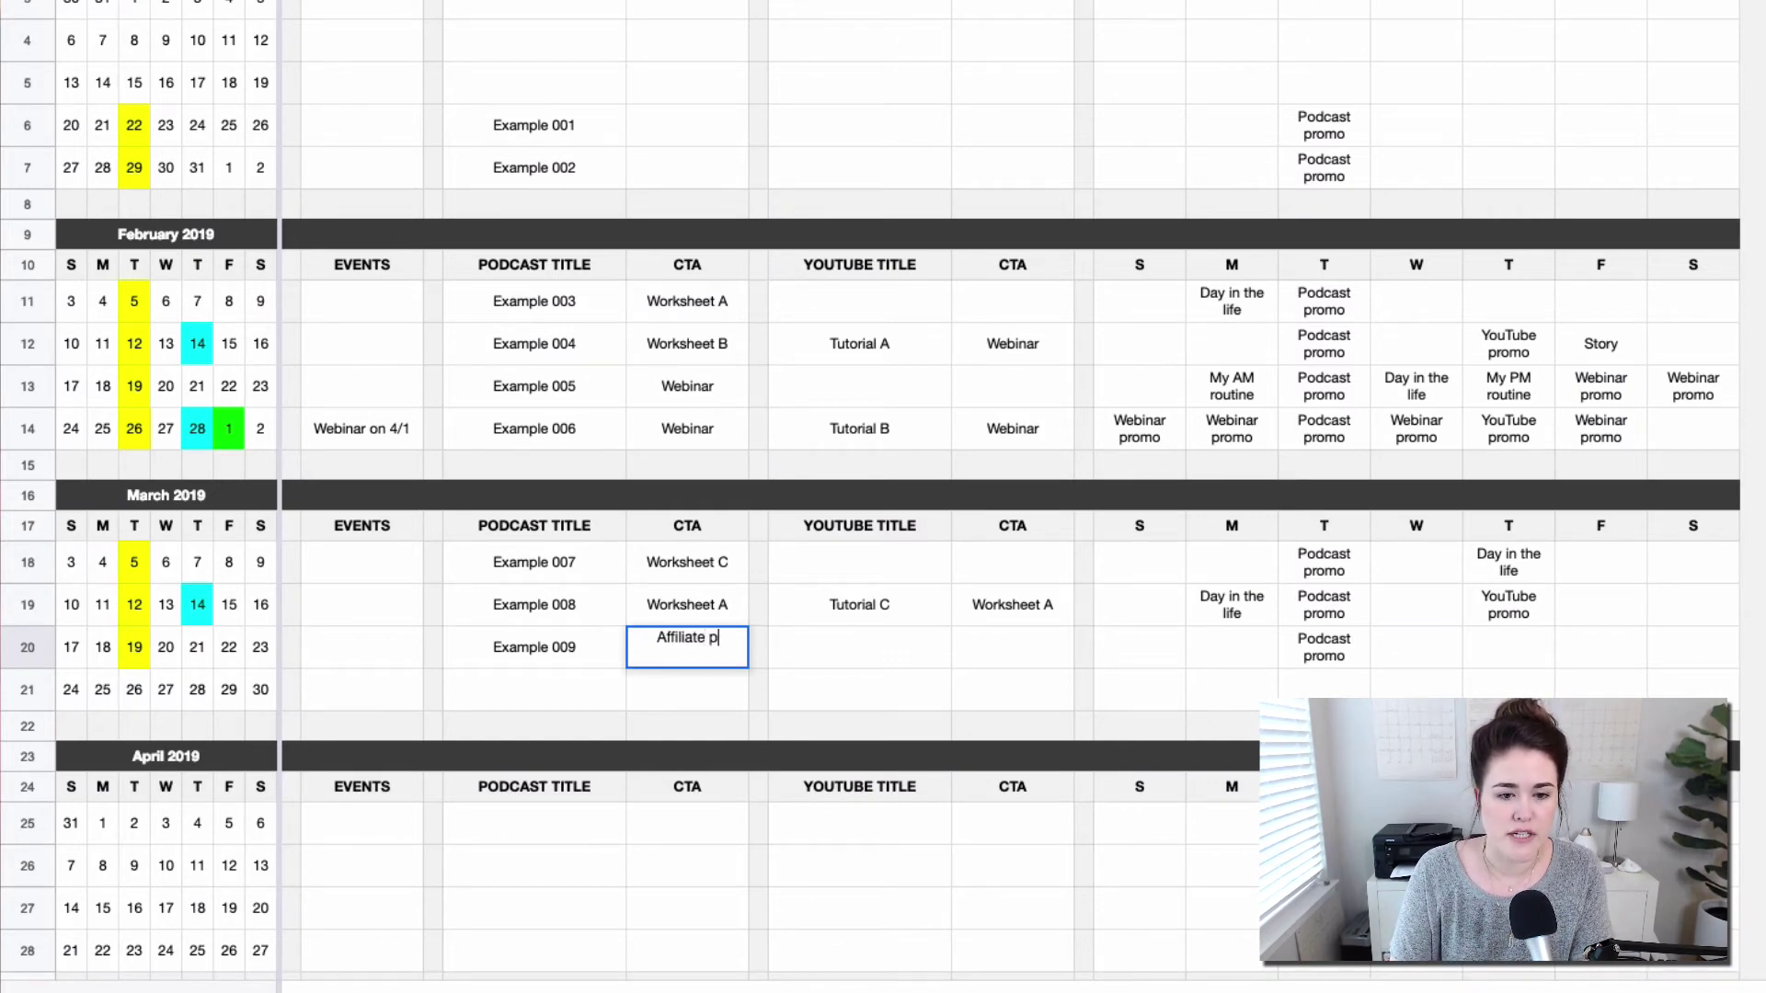
pyautogui.write('romotion')
pyautogui.press('Return')
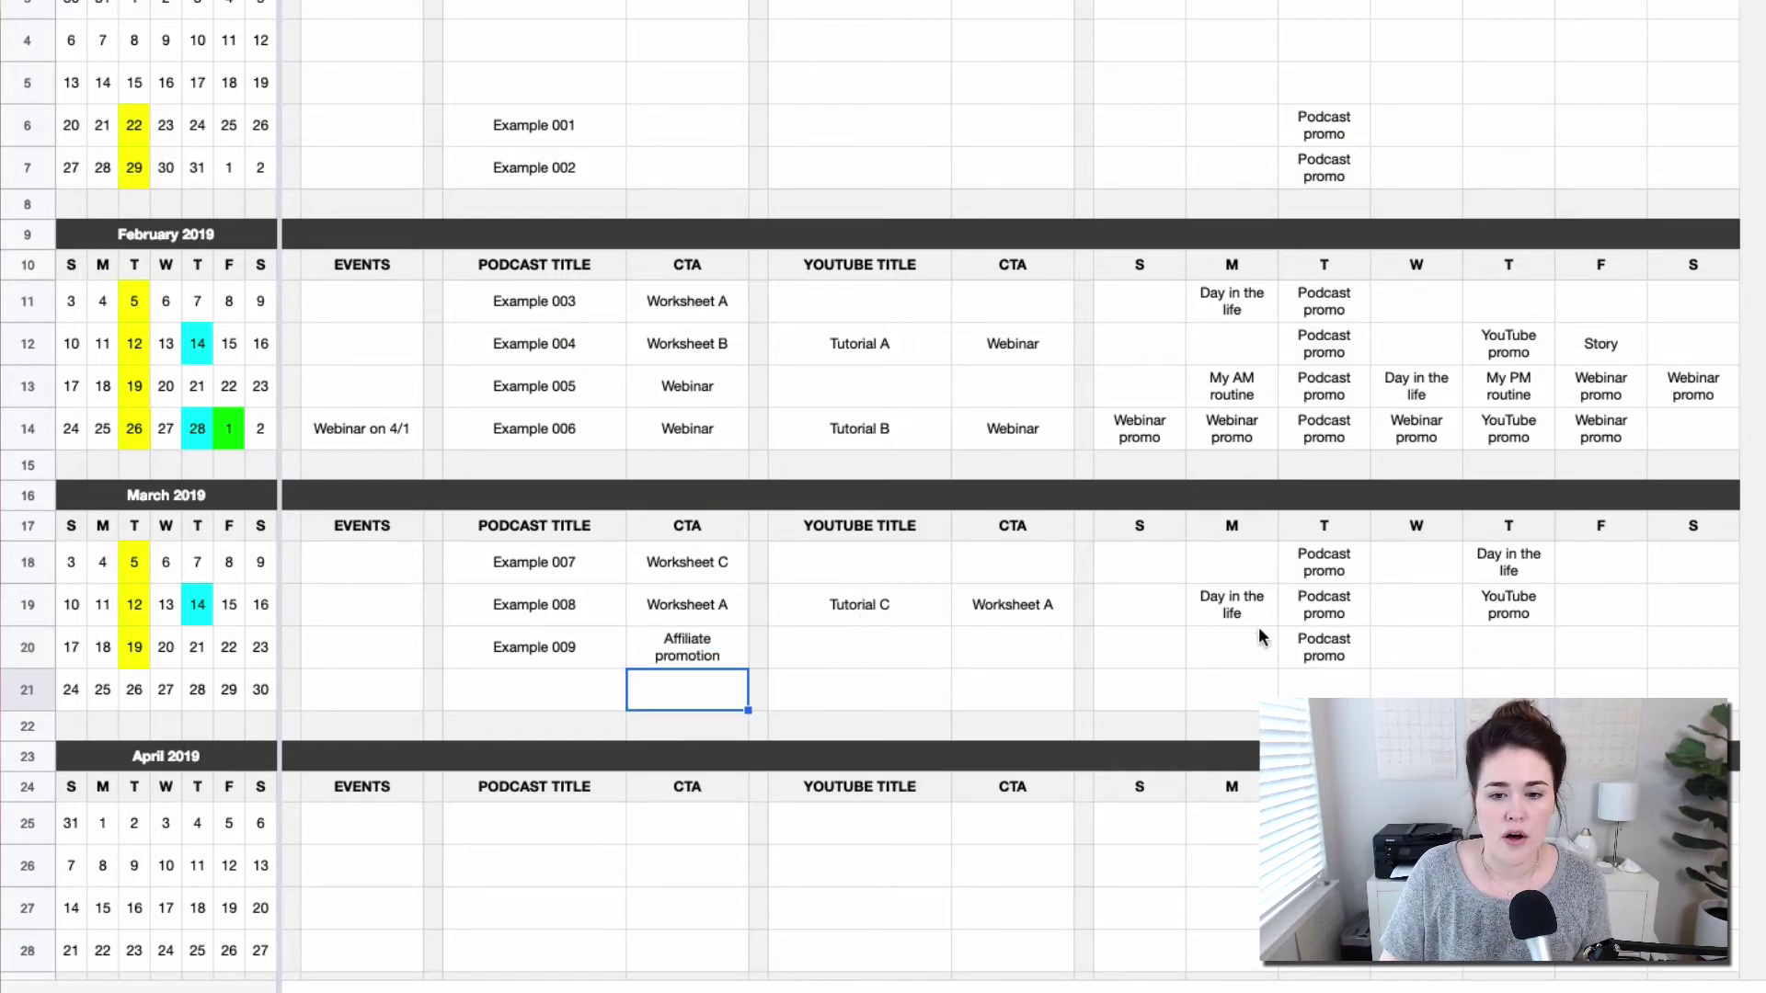
pyautogui.click(1238, 607)
pyautogui.moveTo(1278, 625); pyautogui.dragTo(1461, 609)
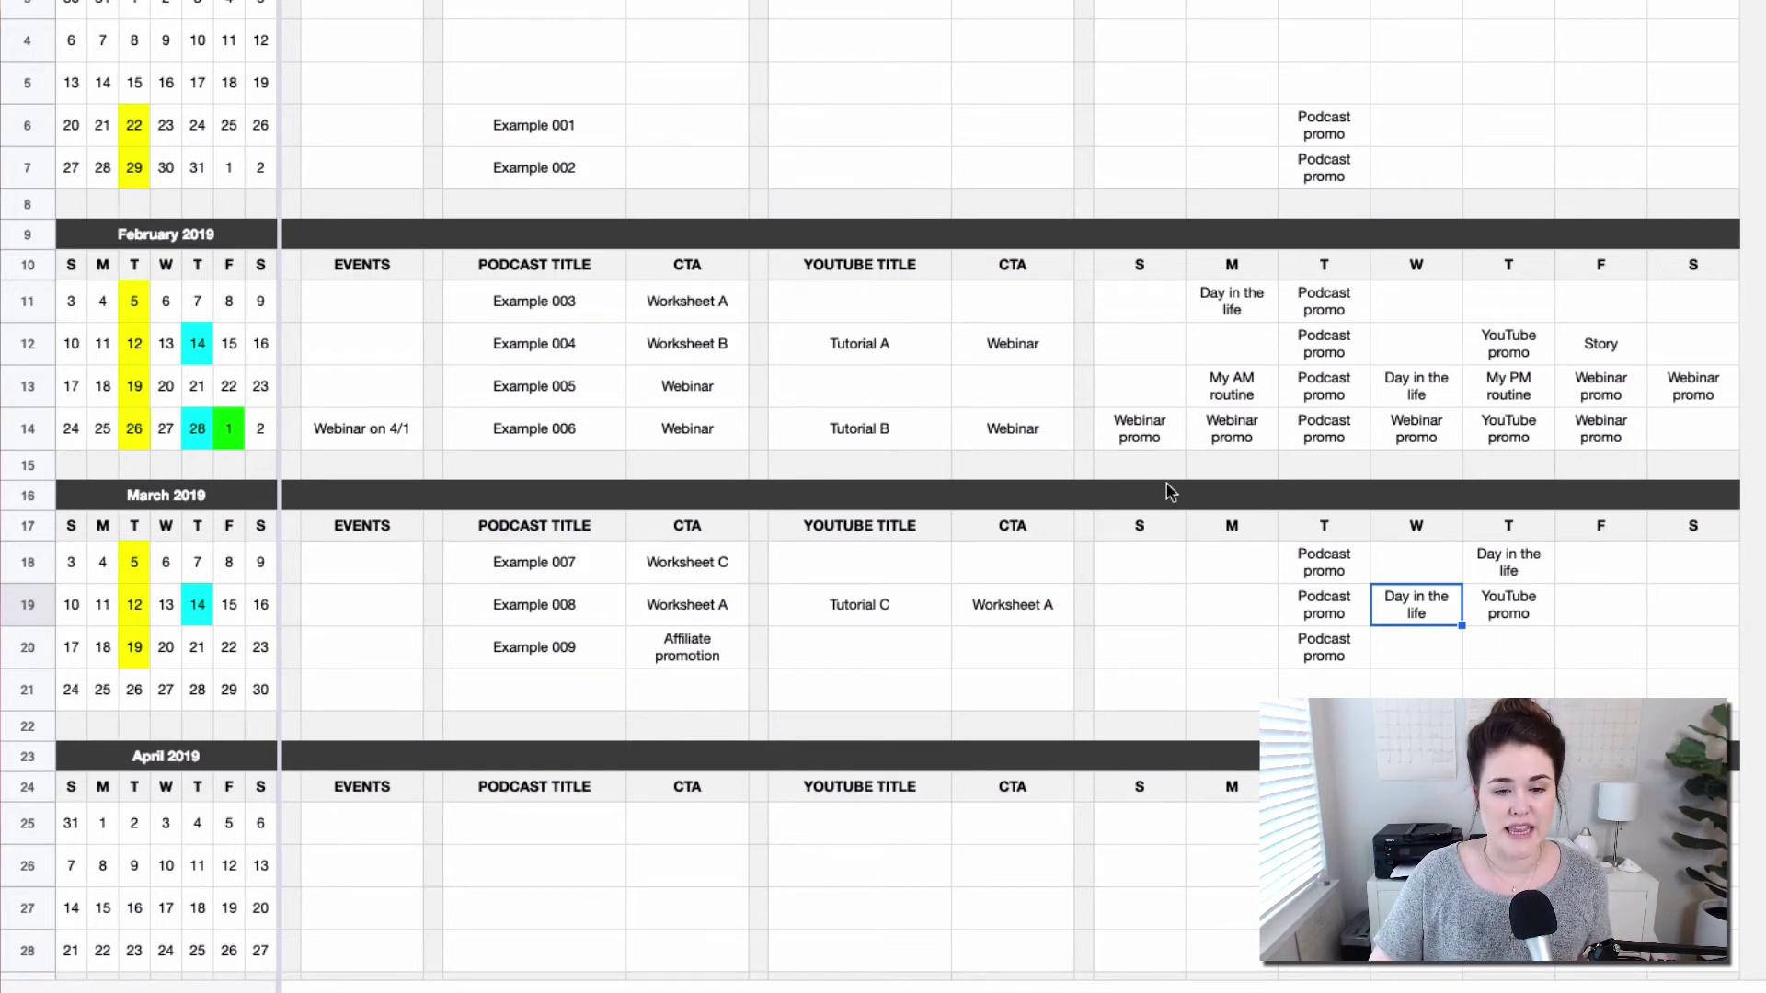
# Step: Scroll to the top and select January's header row from EVENTS across to the social-post headers
pyautogui.scroll(-3, 1170, 493)
pyautogui.click(538, 496)
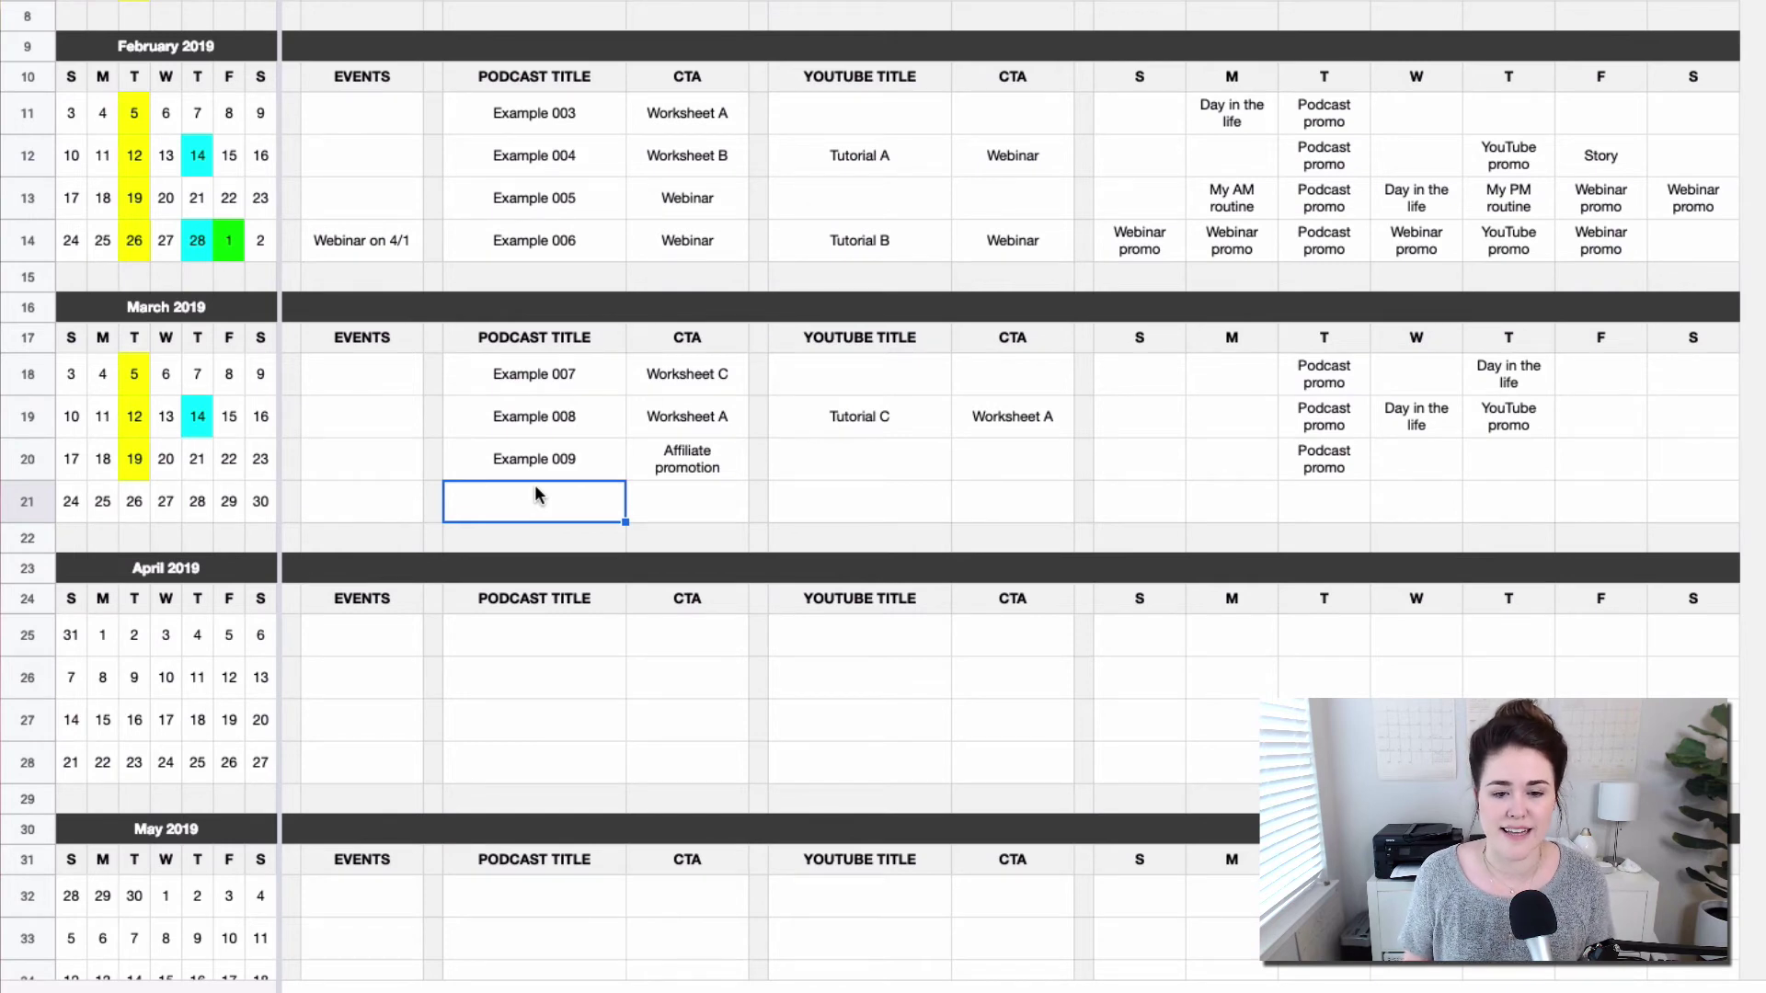
pyautogui.scroll(5, 538, 495)
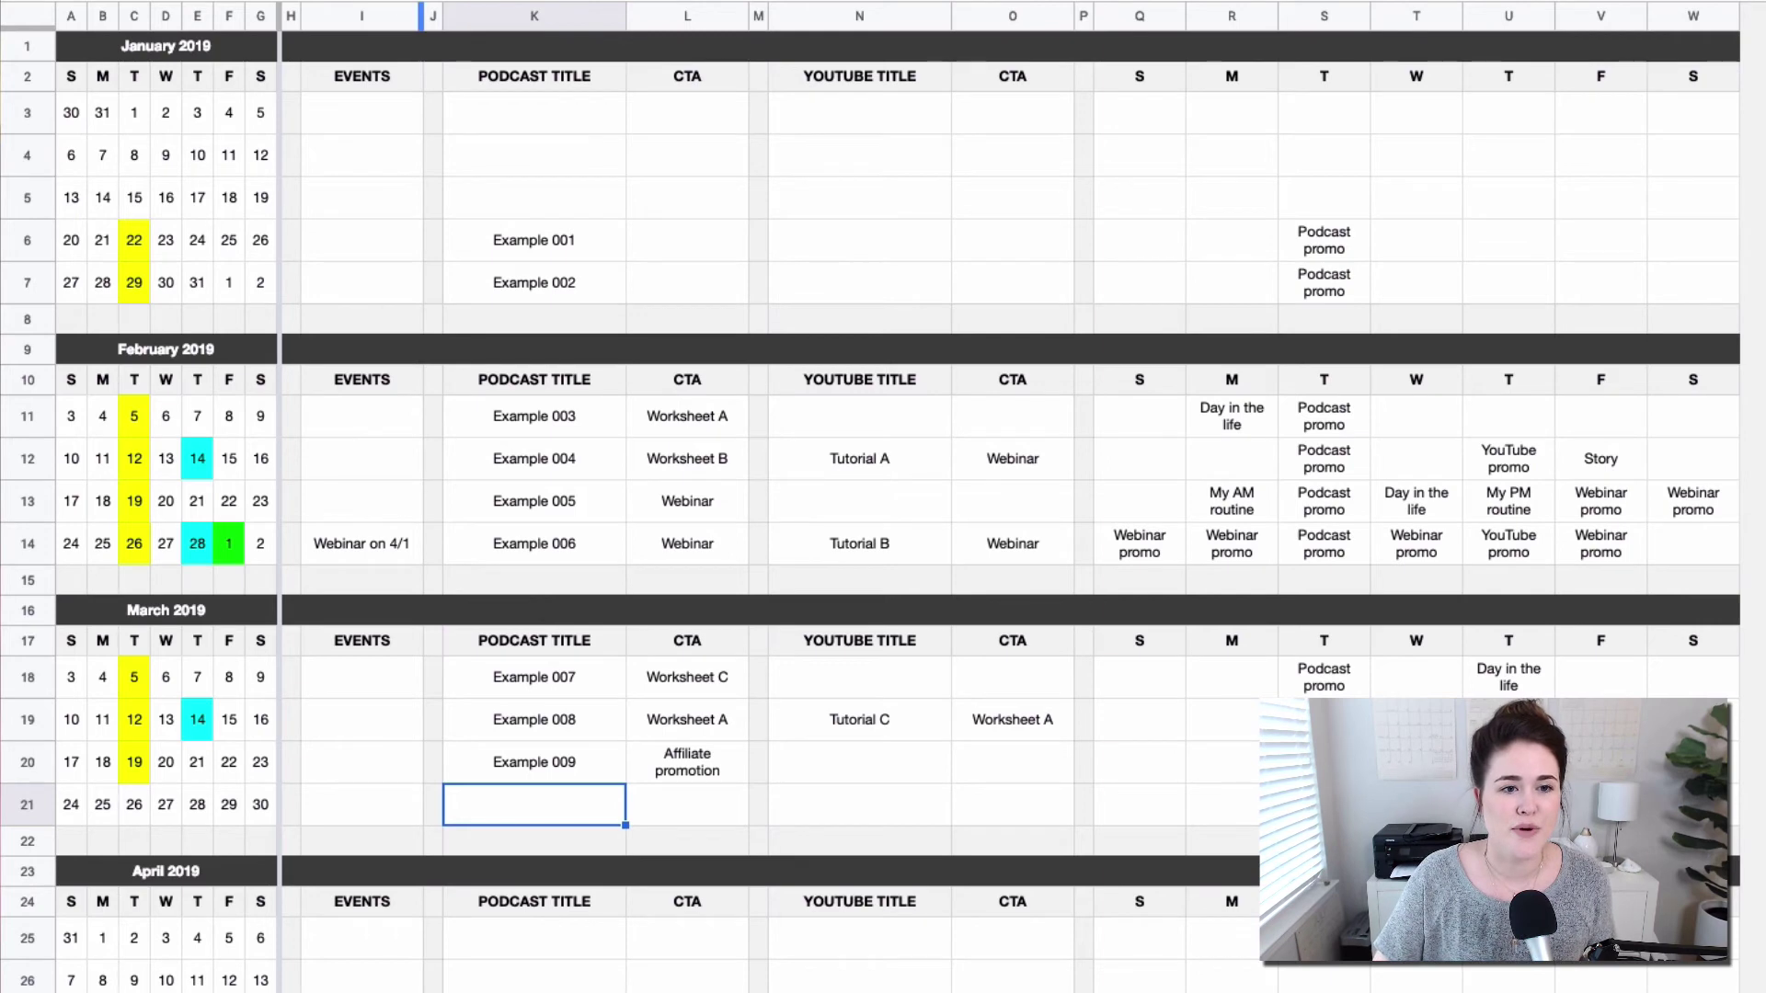
pyautogui.click(355, 86)
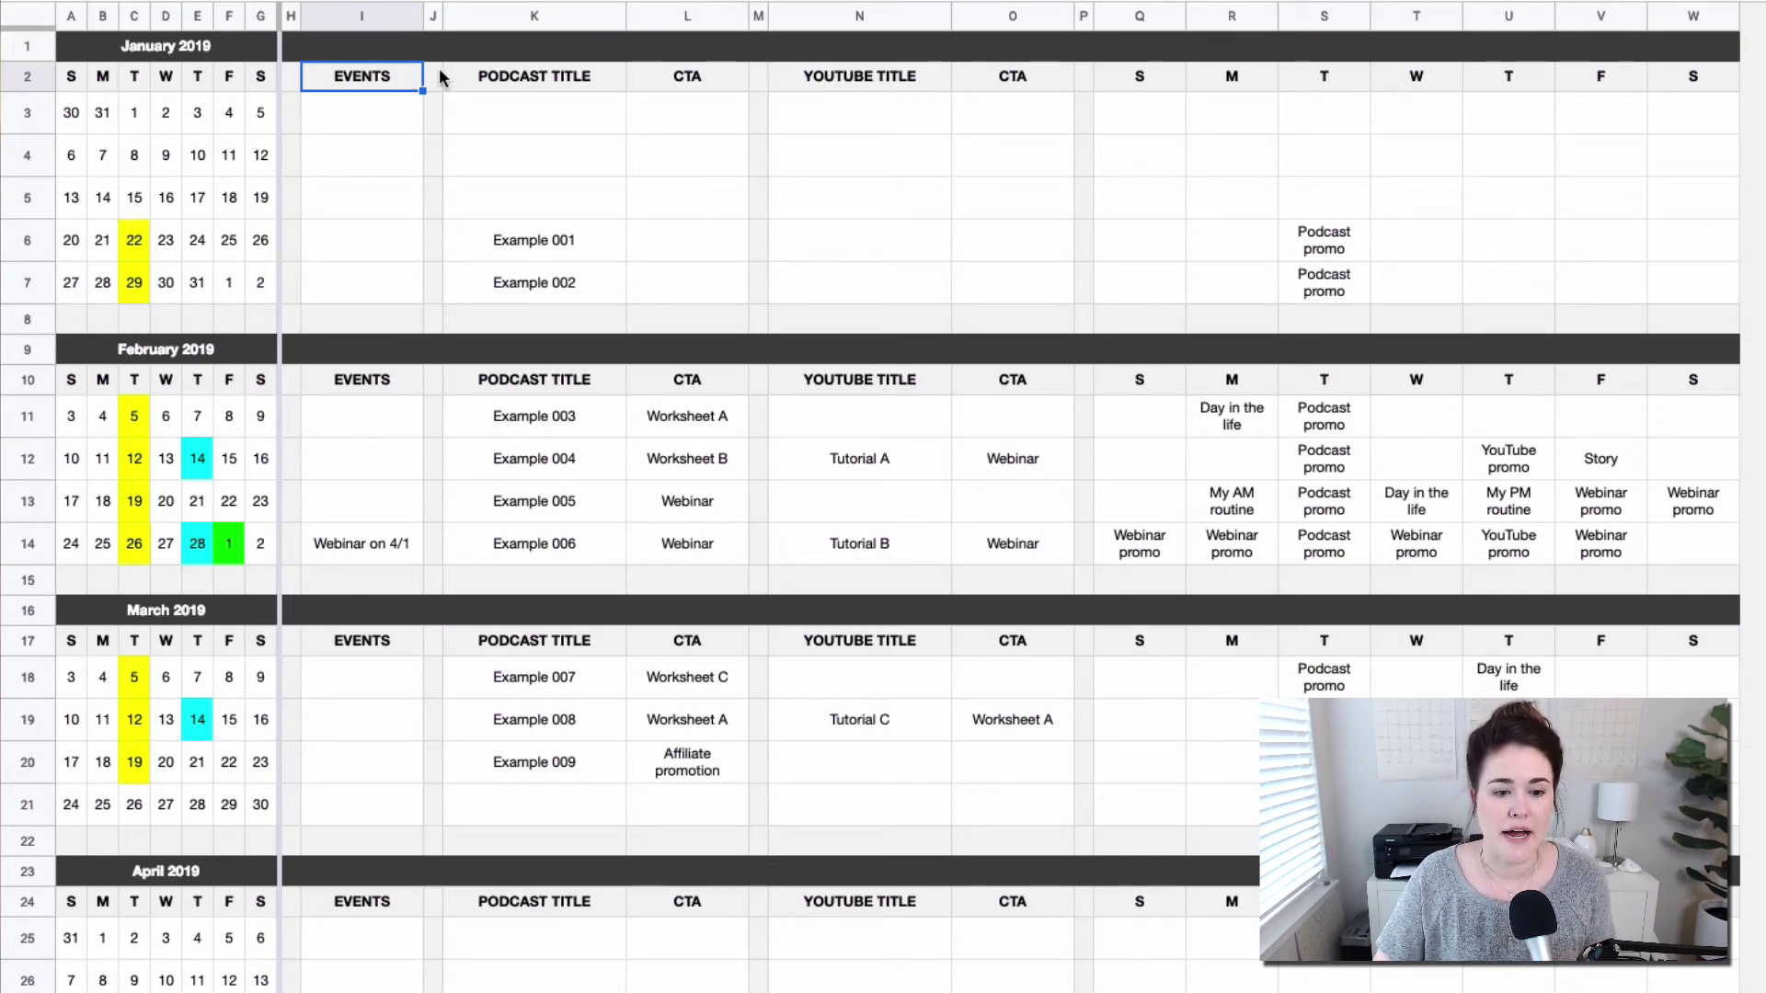
pyautogui.moveTo(391, 82); pyautogui.dragTo(1673, 88)
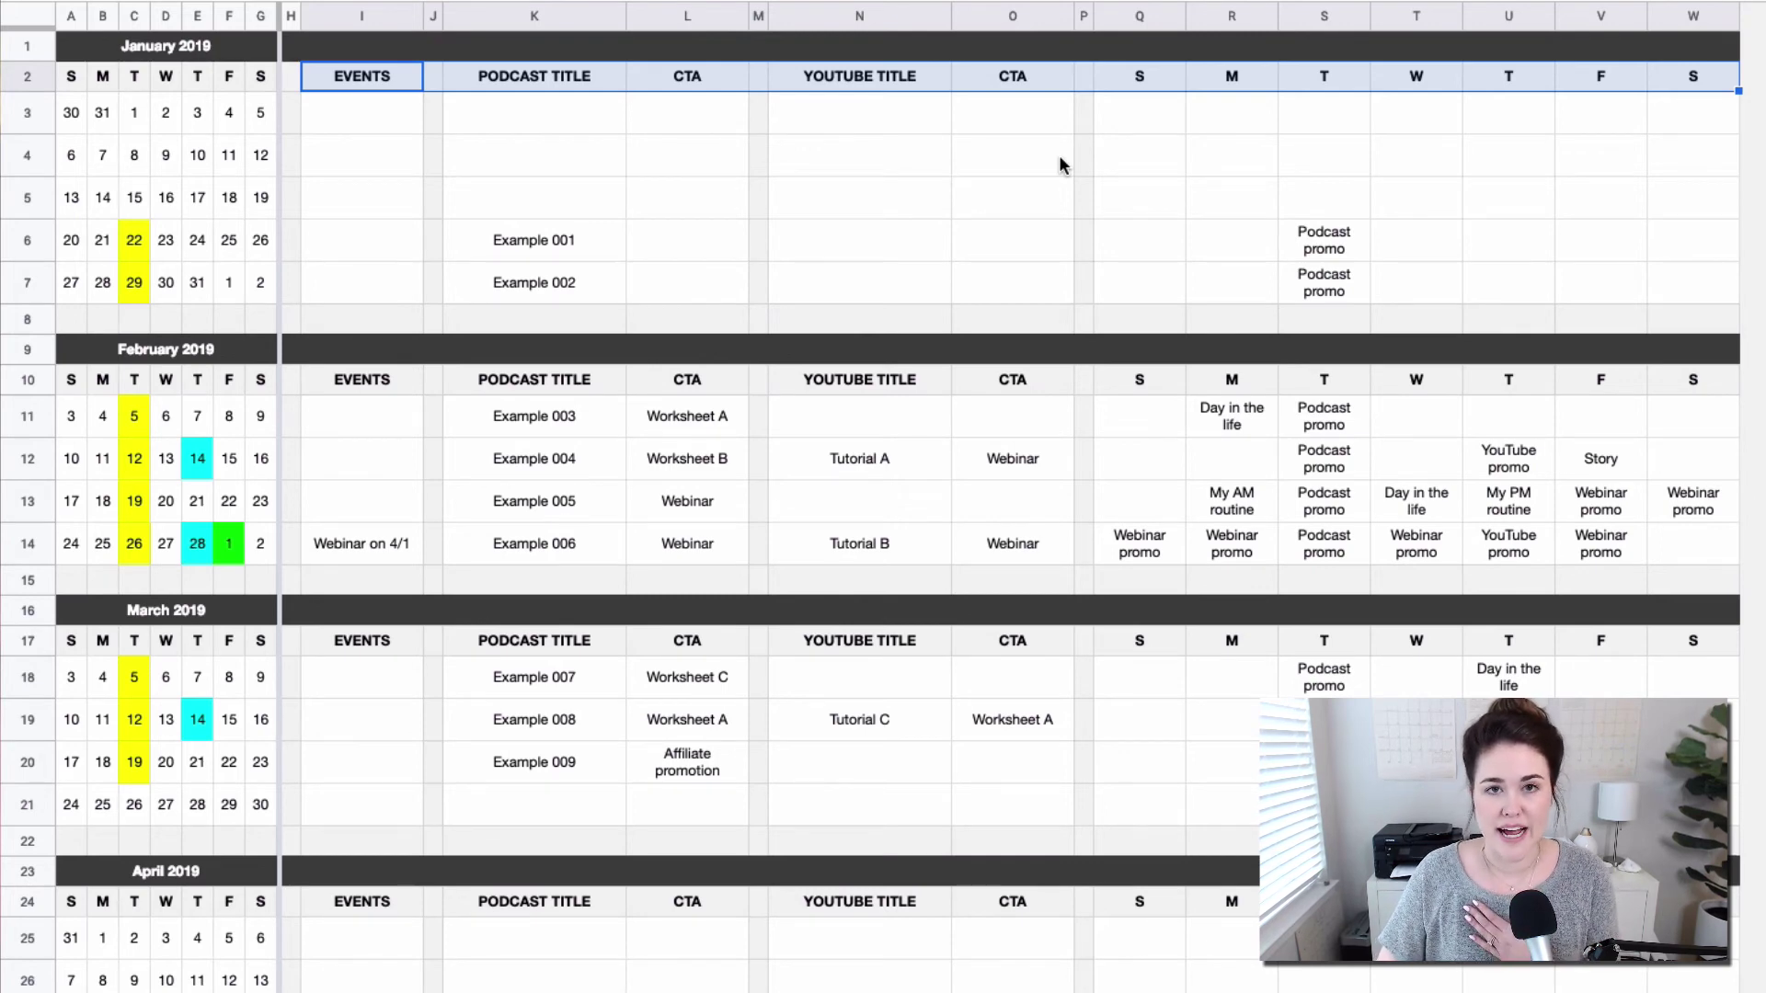
# Step: Rename January's second CTA column header to URL
pyautogui.click(1014, 175)
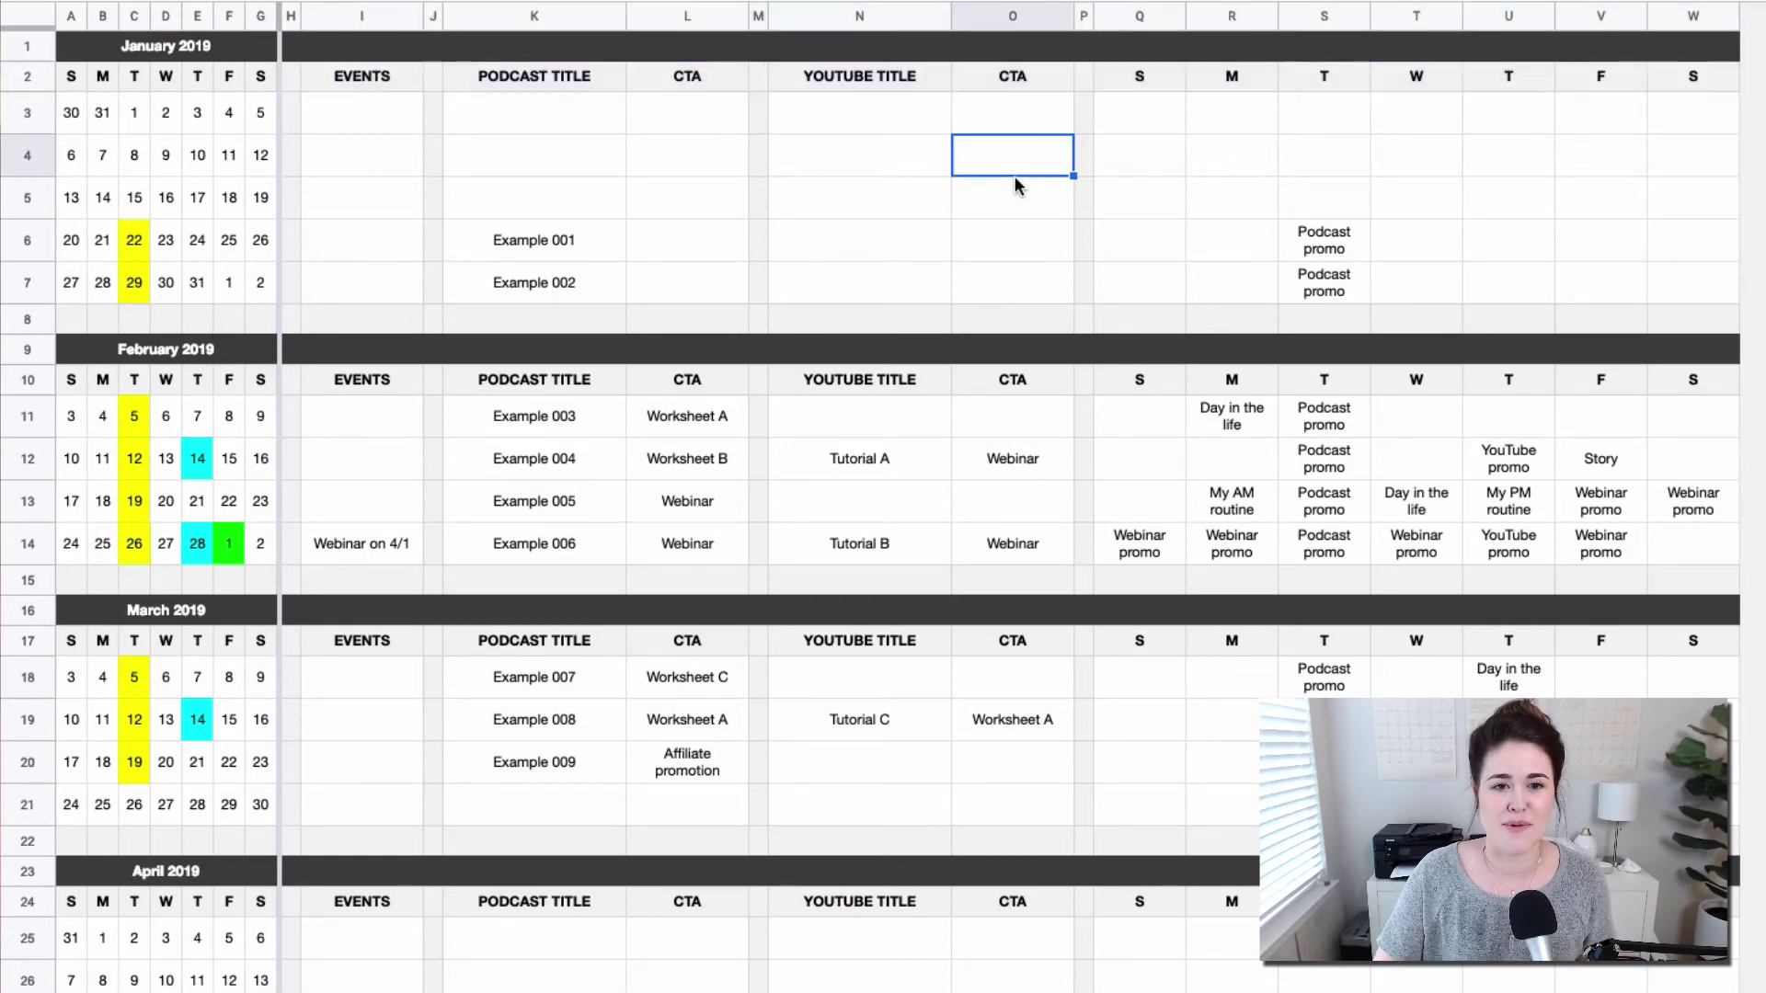
pyautogui.click(987, 83)
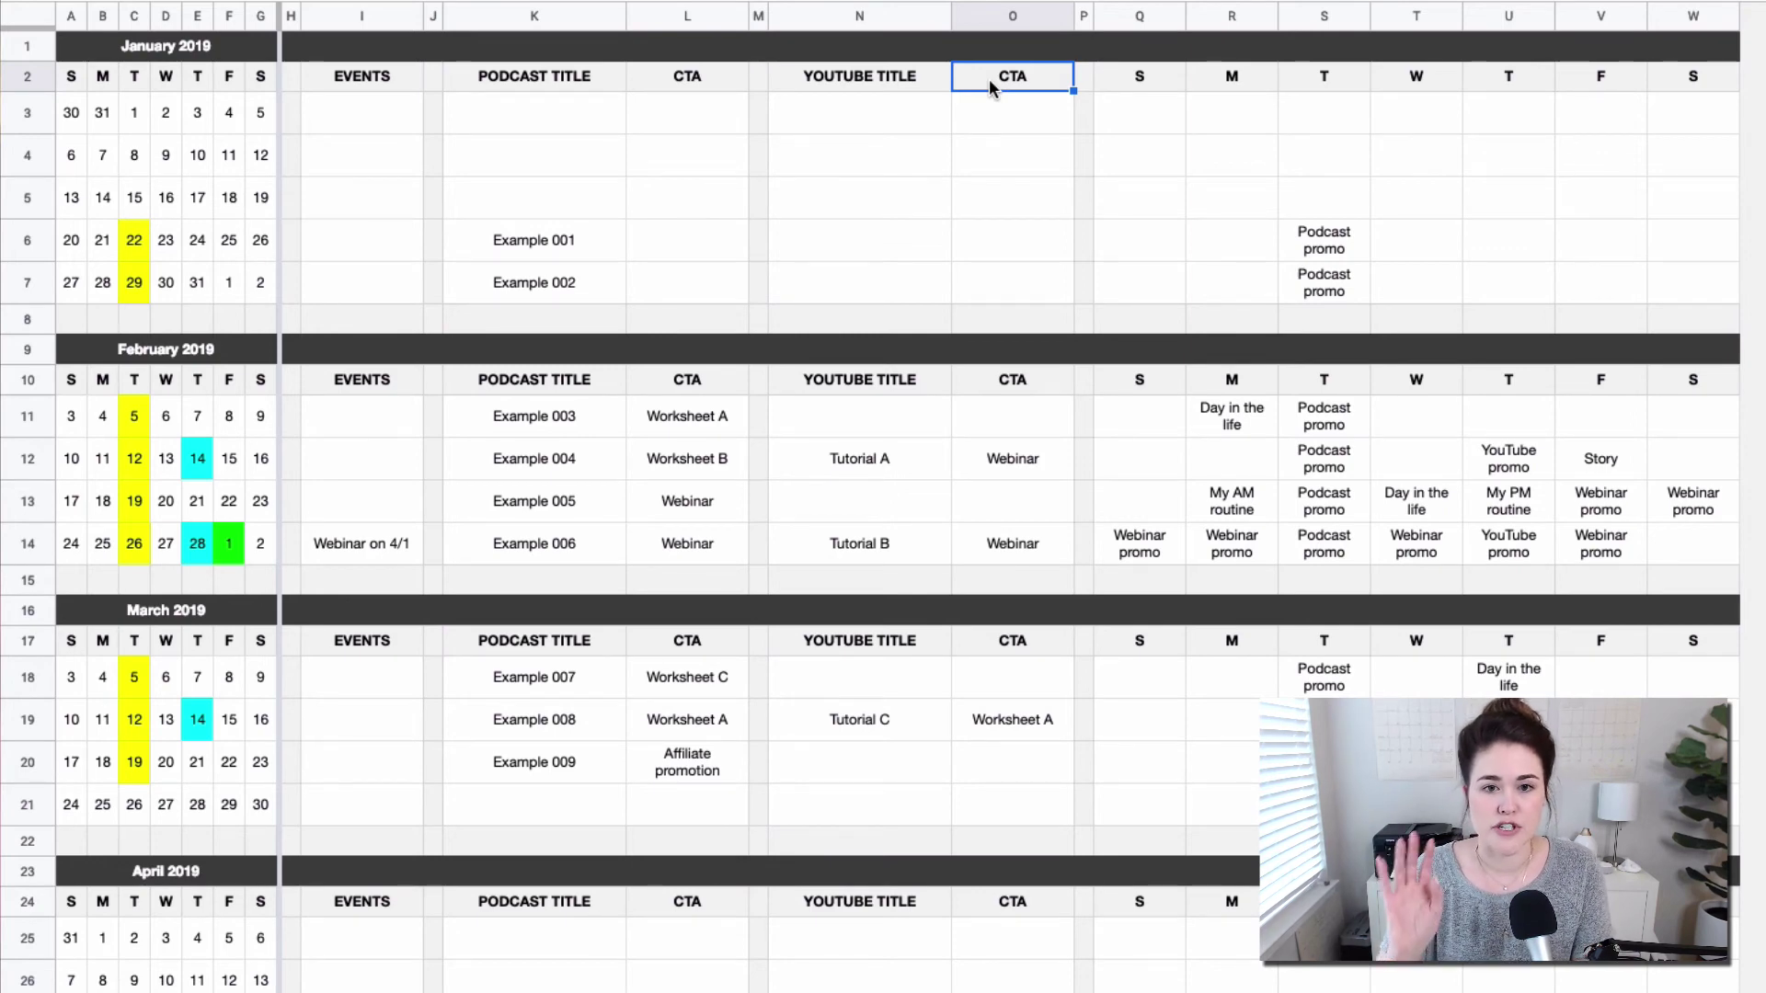
pyautogui.write('URL')
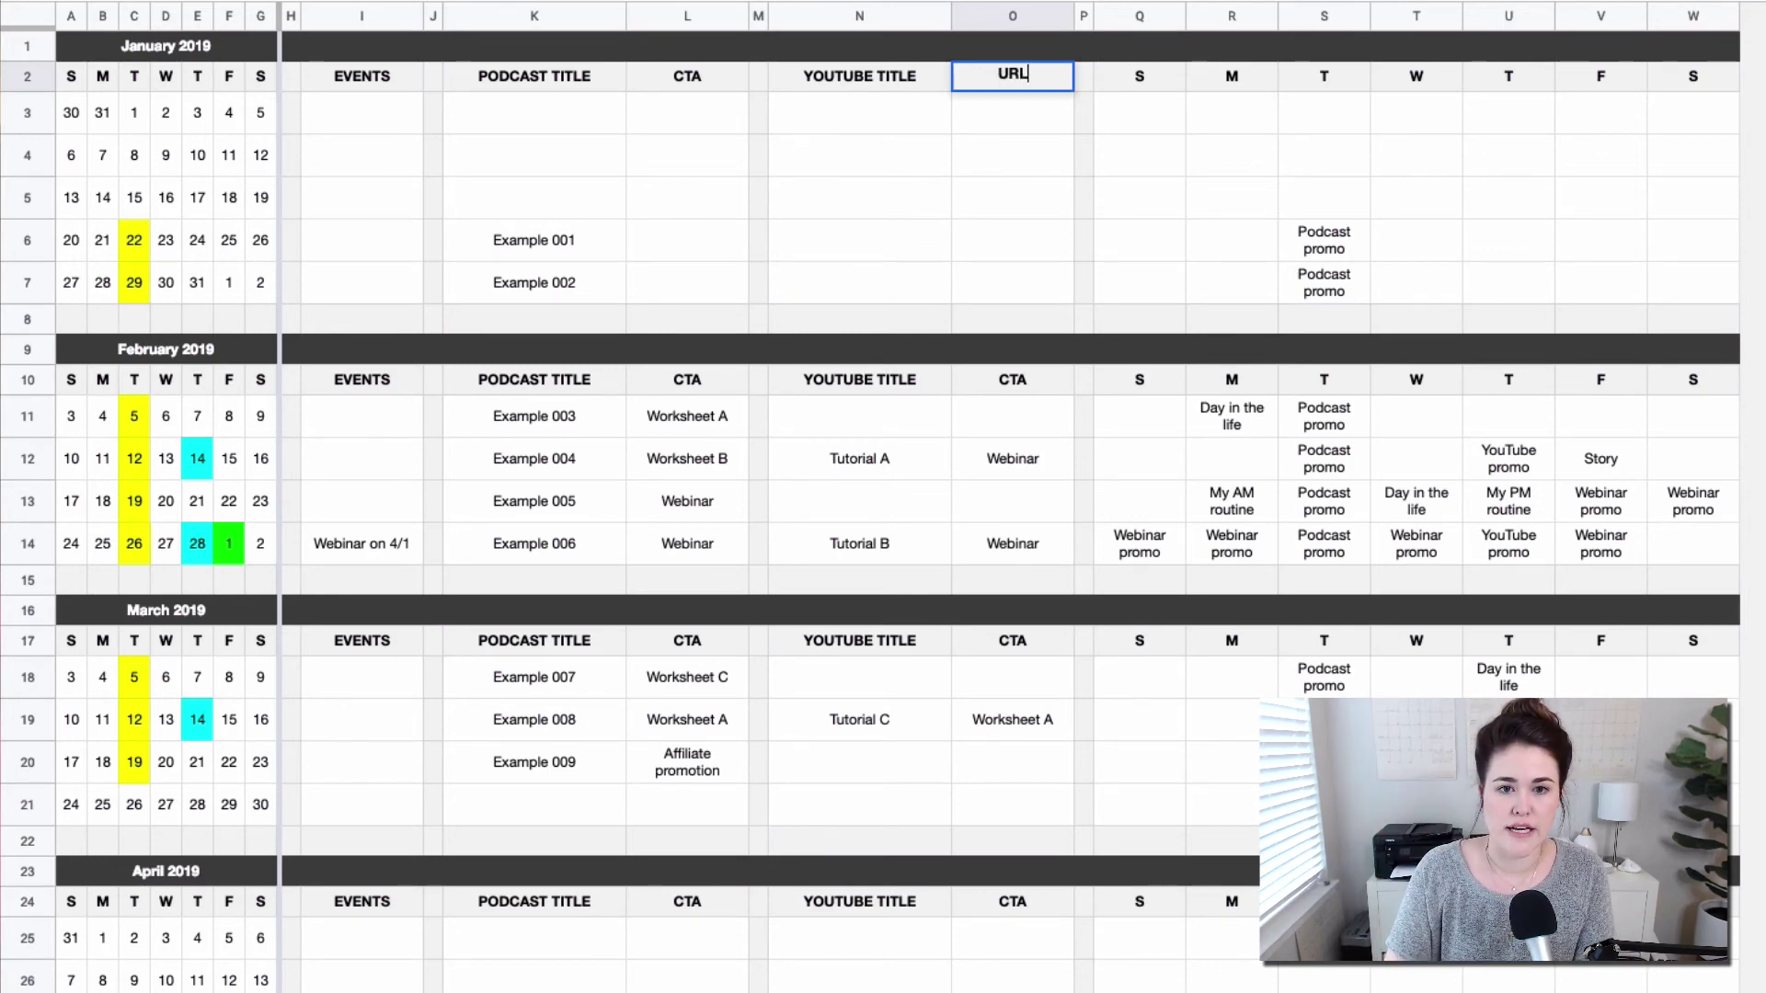
pyautogui.press('Return')
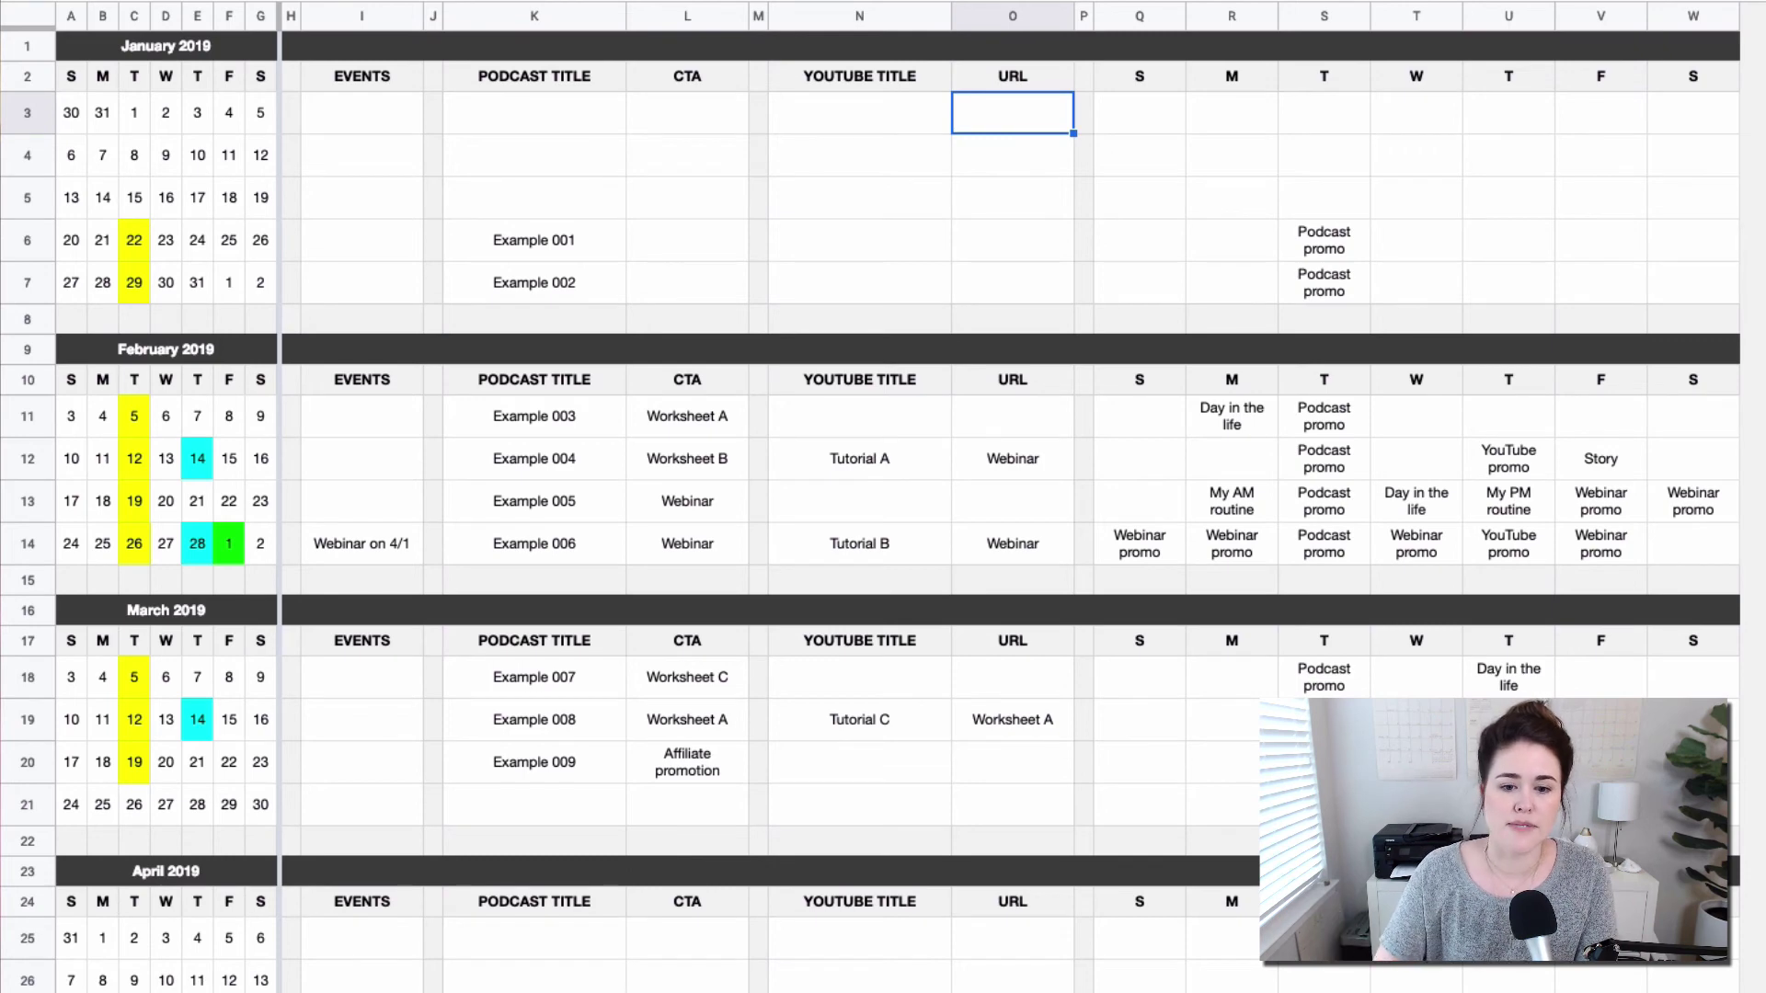
# Step: Try renaming the Sunday social-post header to 'M AM', then undo it back to S
pyautogui.click(1151, 88)
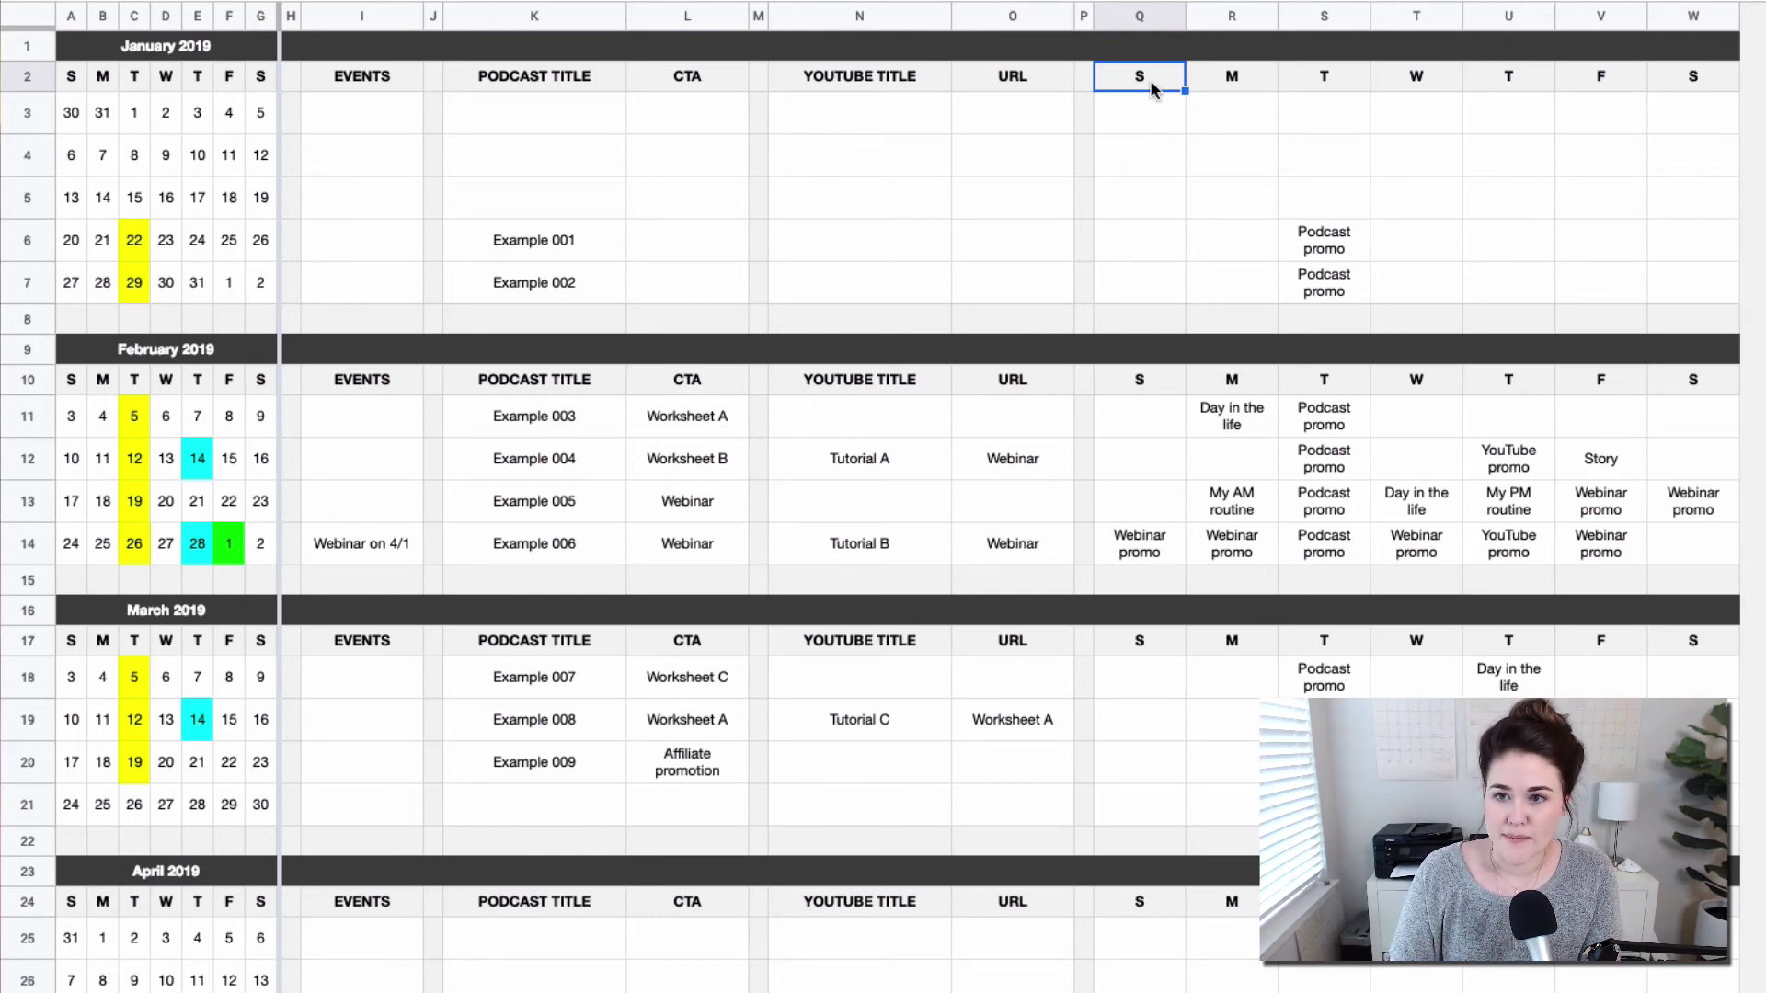
pyautogui.write('M')
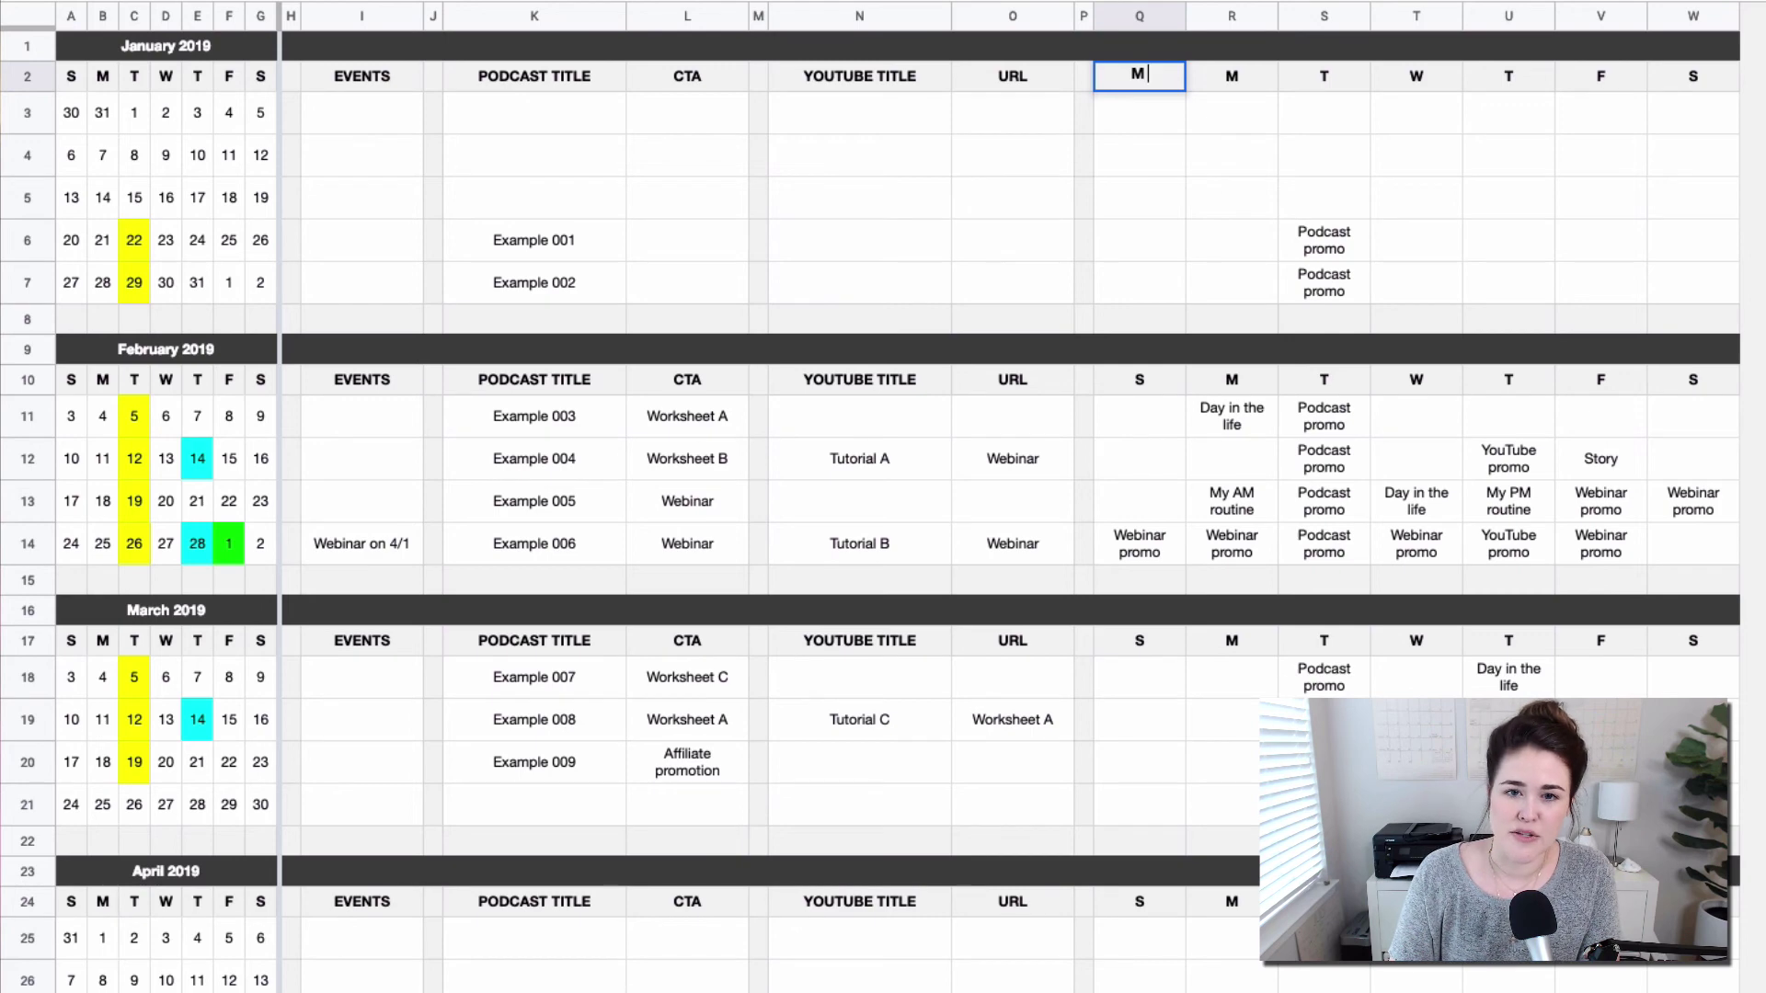
pyautogui.write(' AM')
pyautogui.press('Return')
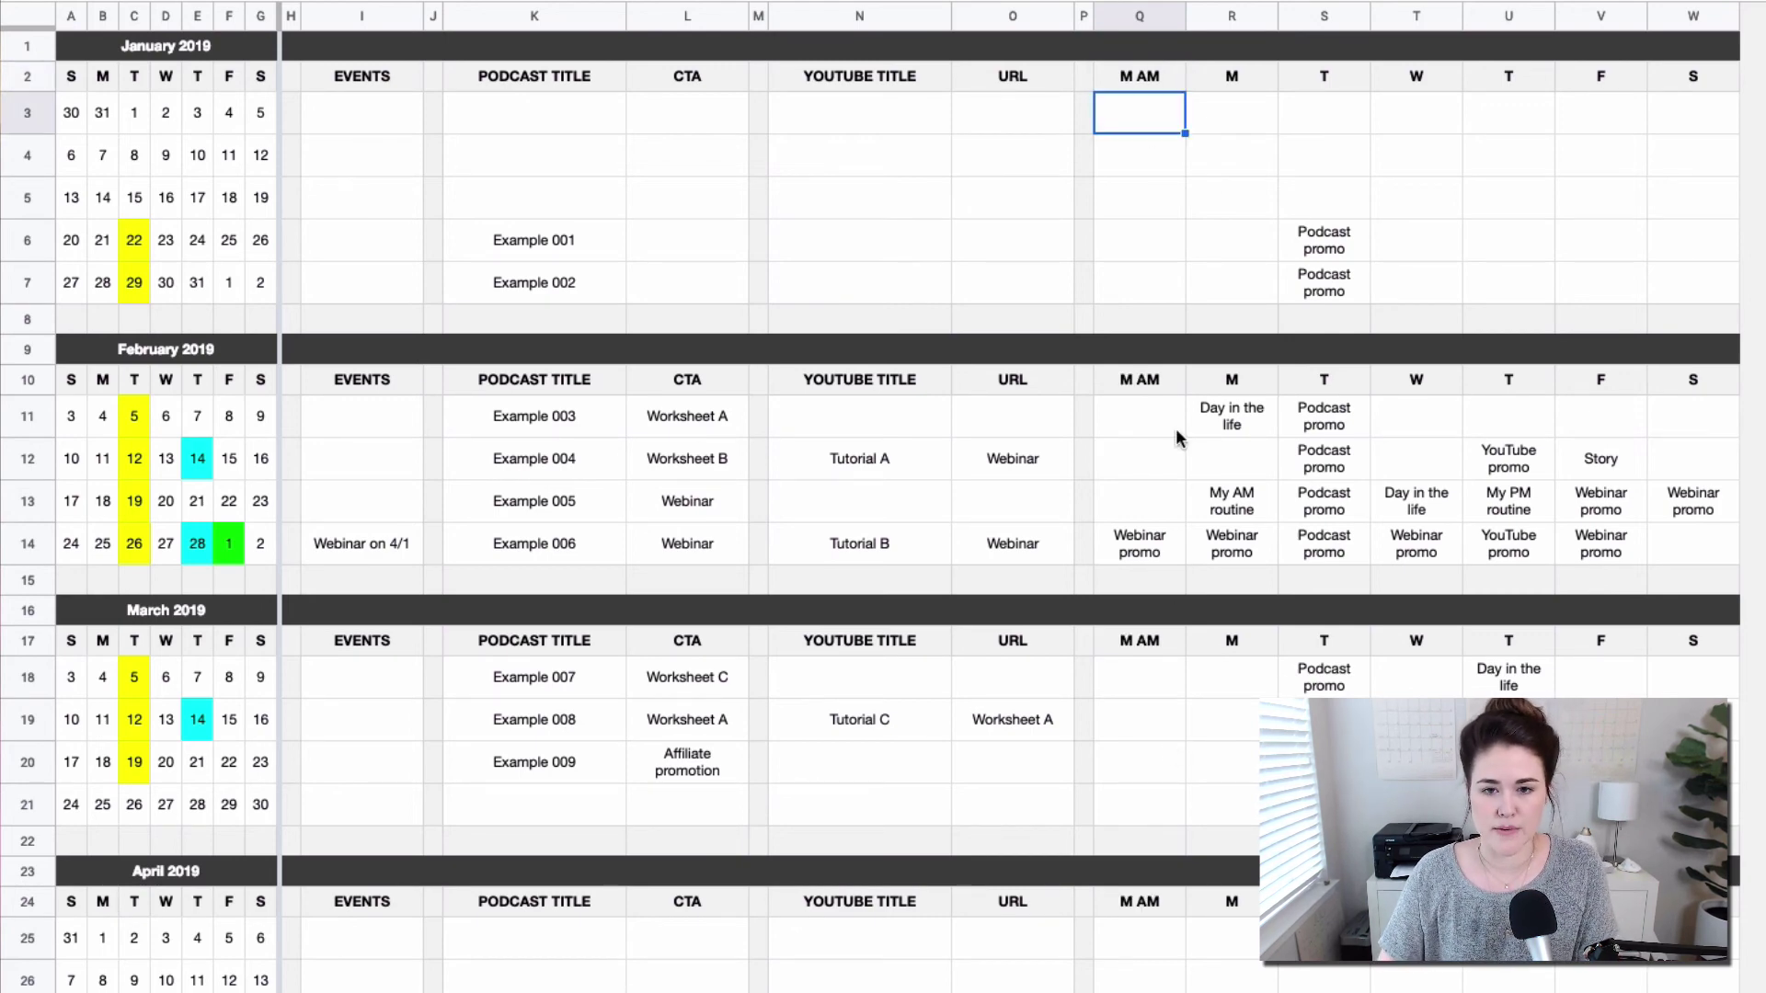
pyautogui.hotkey('ctrl', 'z')
pyautogui.click(1415, 241)
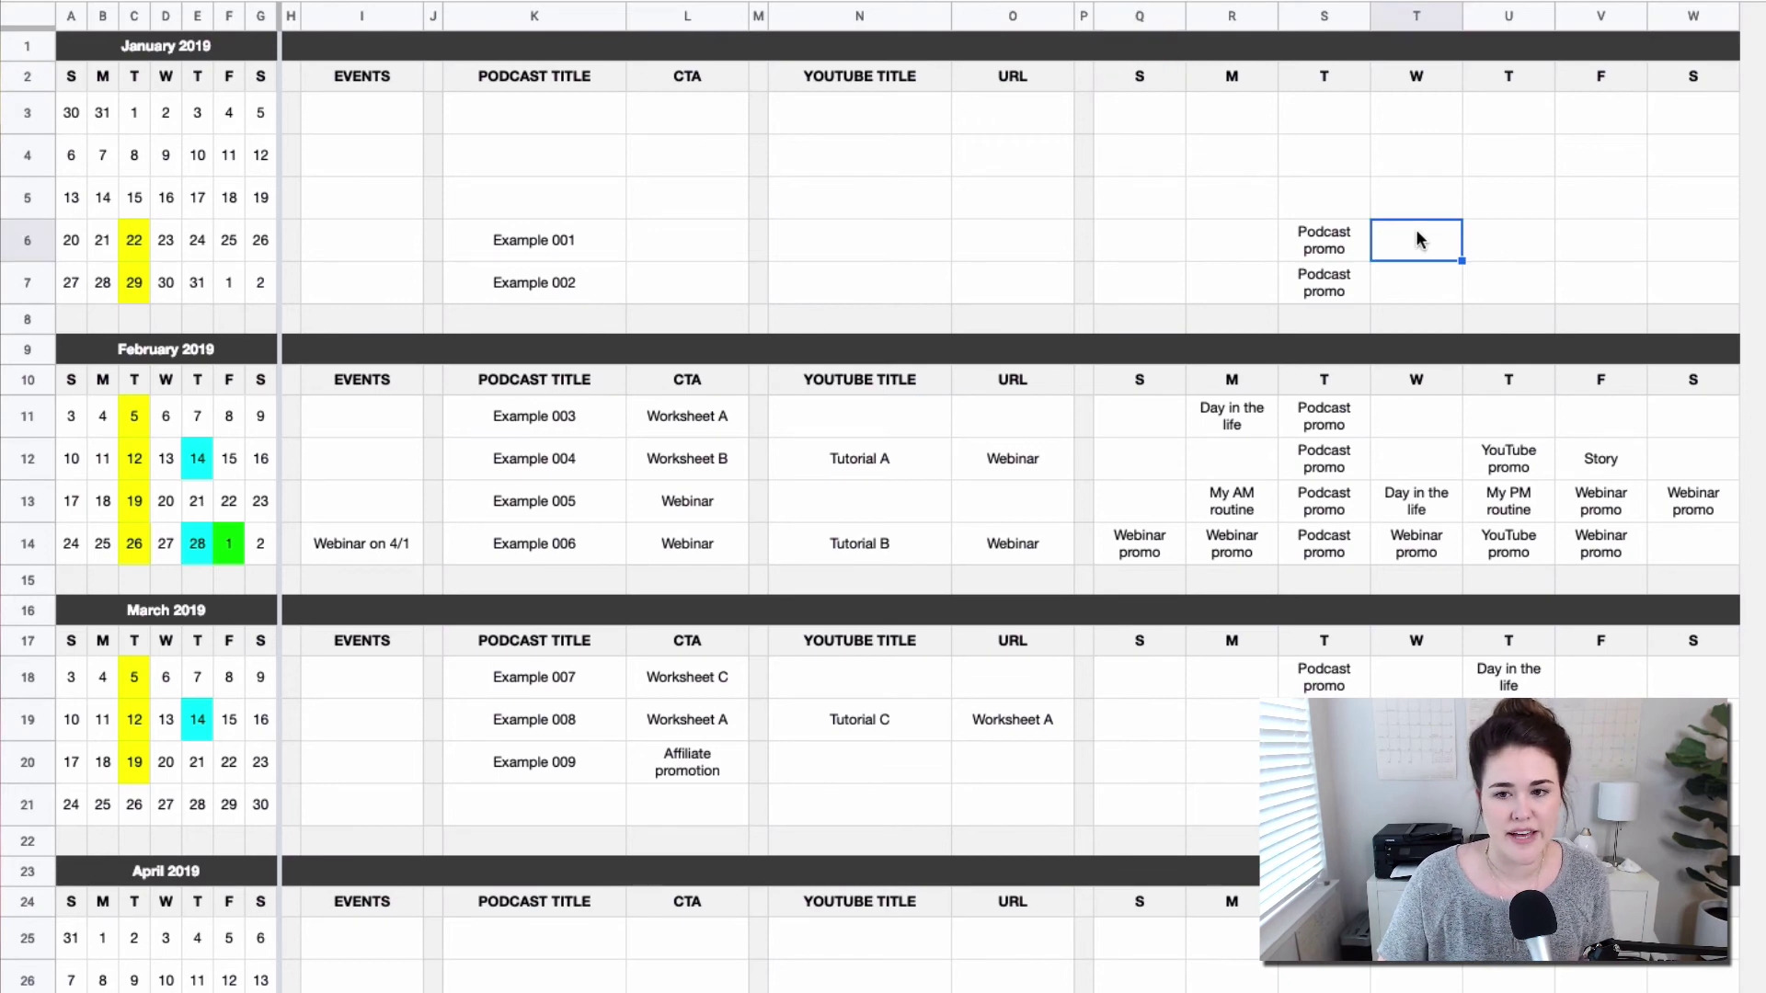